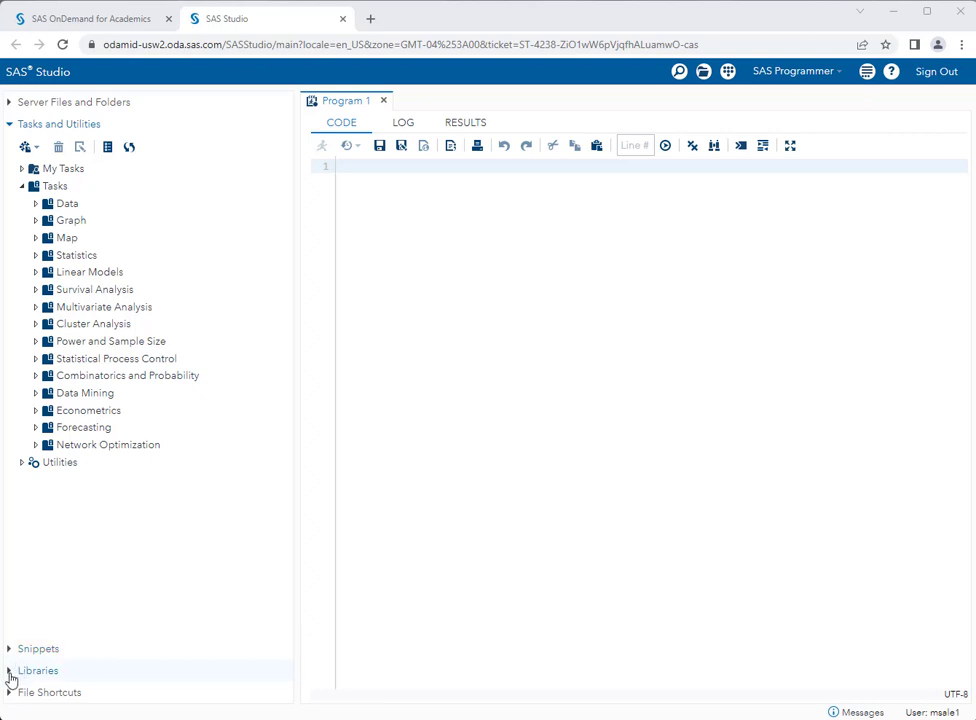
Open the CARS table from the SASHELP library and view its data in the maximized view
{"action": "left_click", "coordinate": [10, 680]}
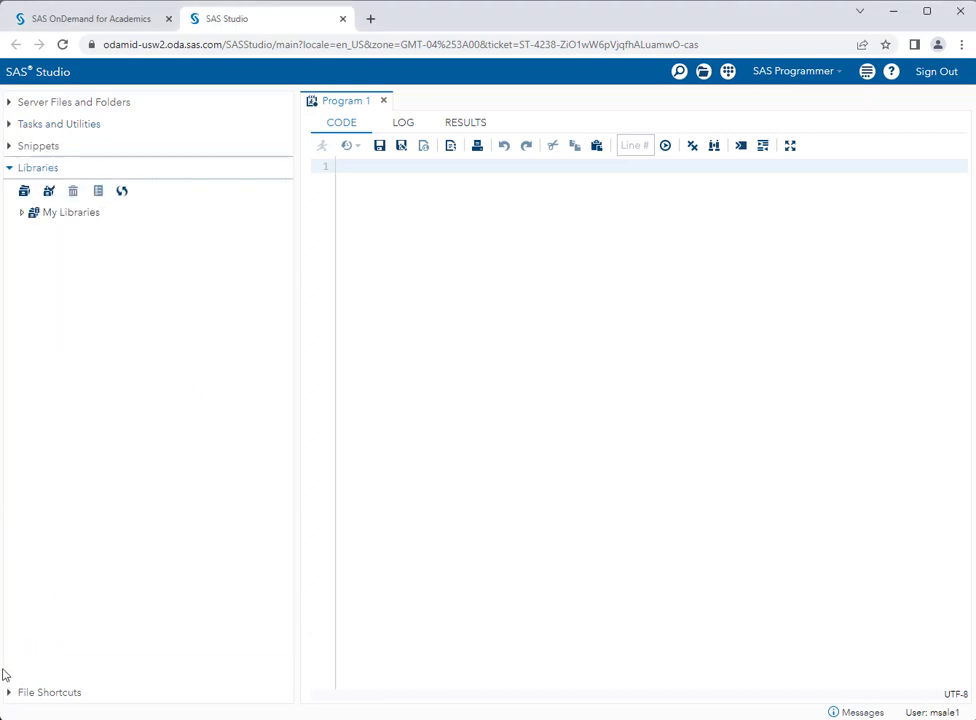
{"action": "left_click", "coordinate": [23, 213]}
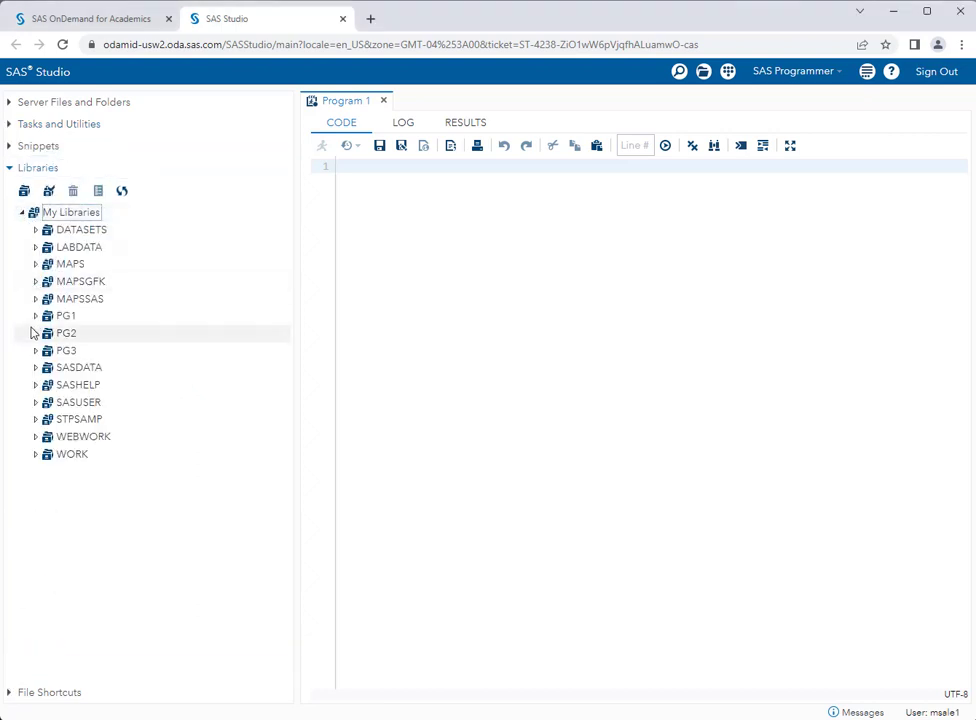
{"action": "left_click", "coordinate": [34, 384]}
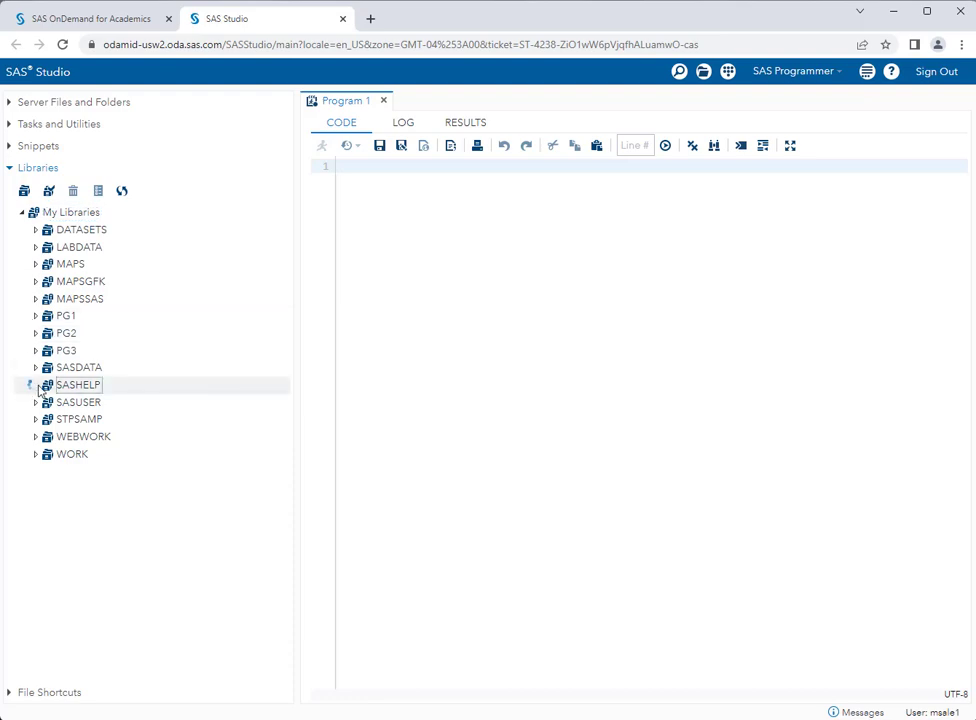
{"action": "scroll", "coordinate": [100, 405], "scroll_direction": "down", "scroll_amount": 5}
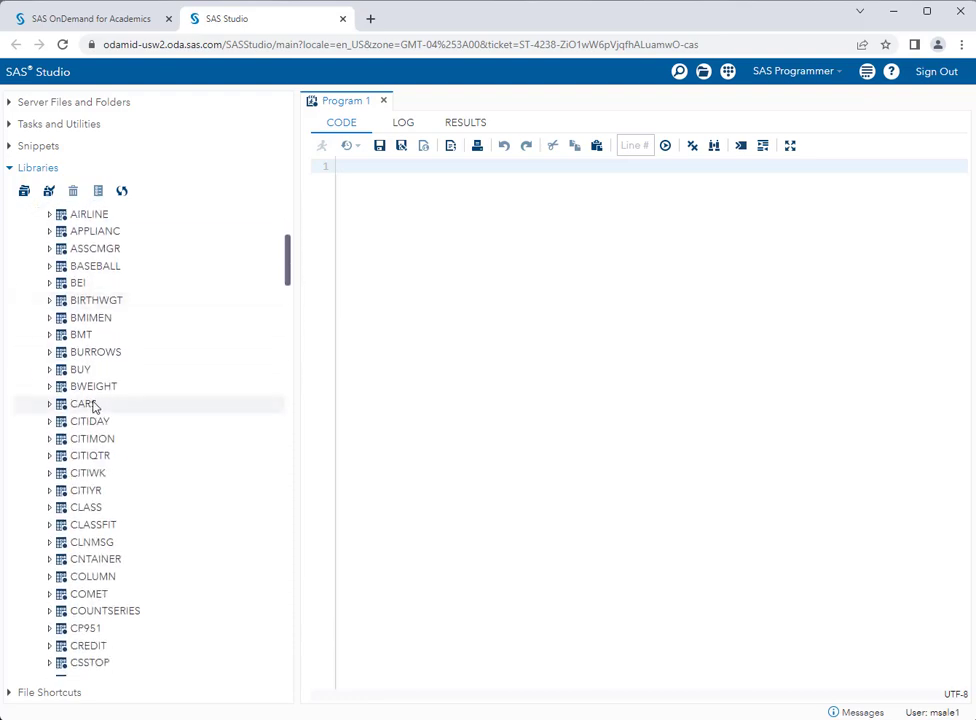
{"action": "left_click", "coordinate": [86, 405]}
{"action": "double_click", "coordinate": [86, 405]}
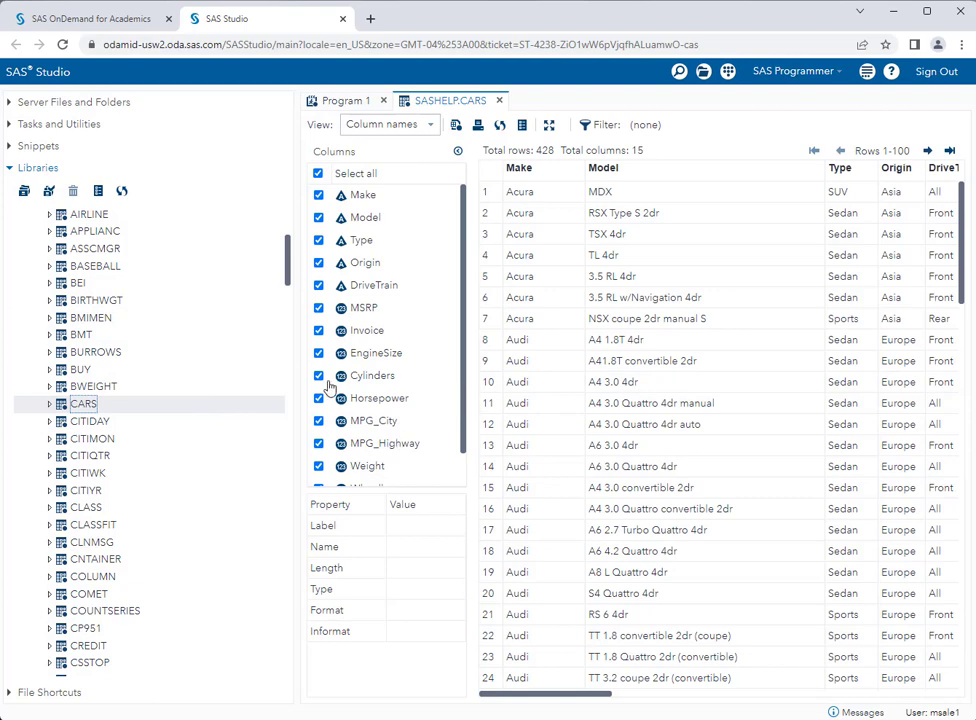
{"action": "left_click", "coordinate": [549, 126]}
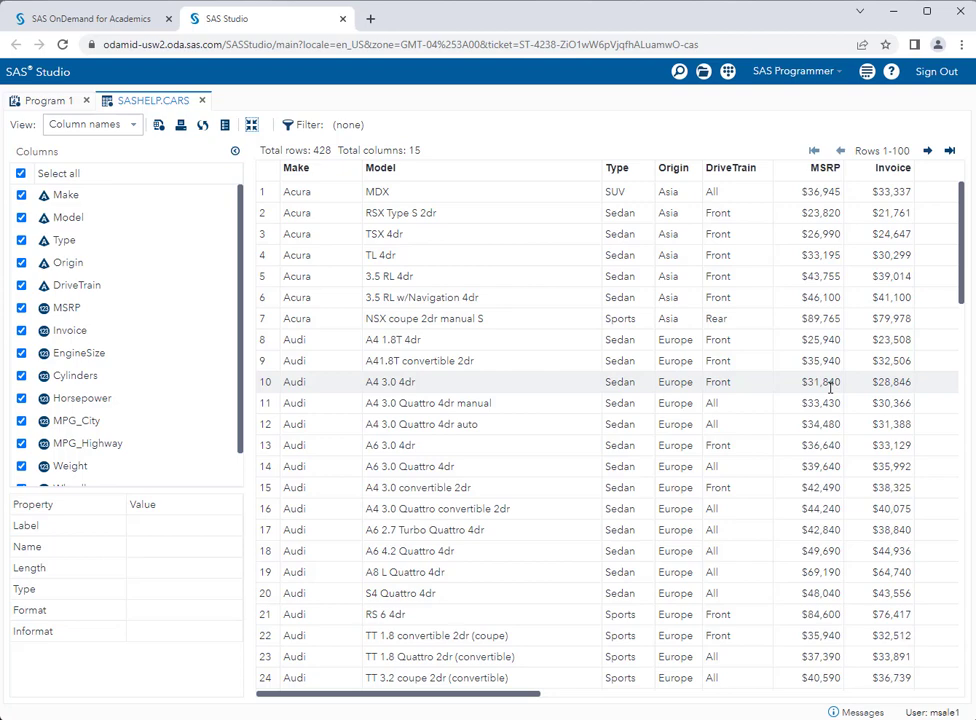
{"action": "left_click", "coordinate": [251, 124]}
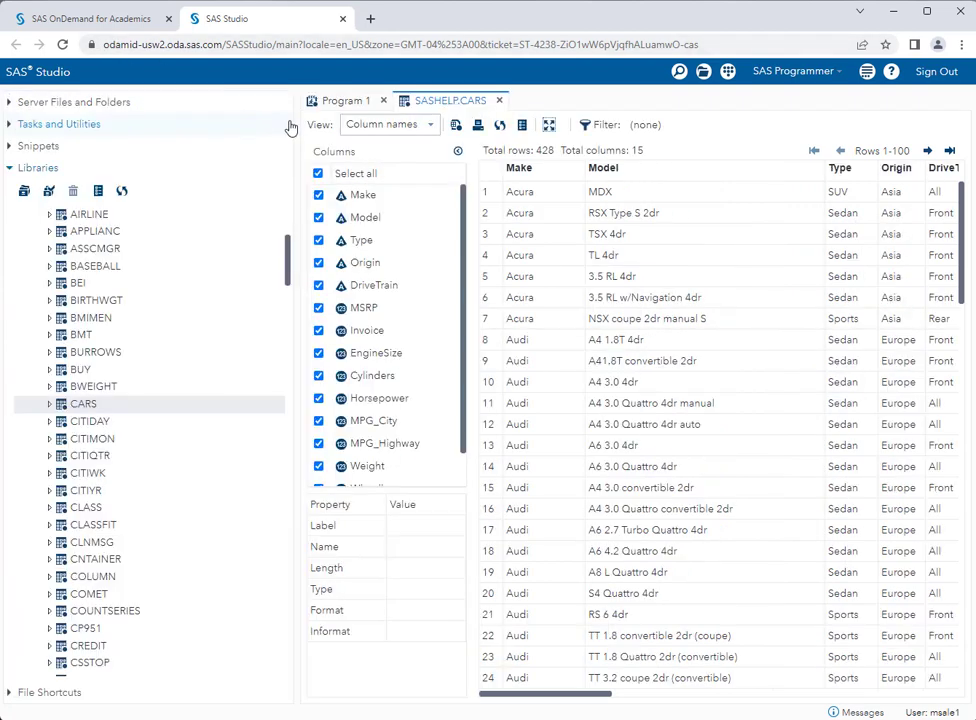
Open the Summary Statistics task from the Statistics tasks and maximize its workspace
{"action": "left_click", "coordinate": [9, 124]}
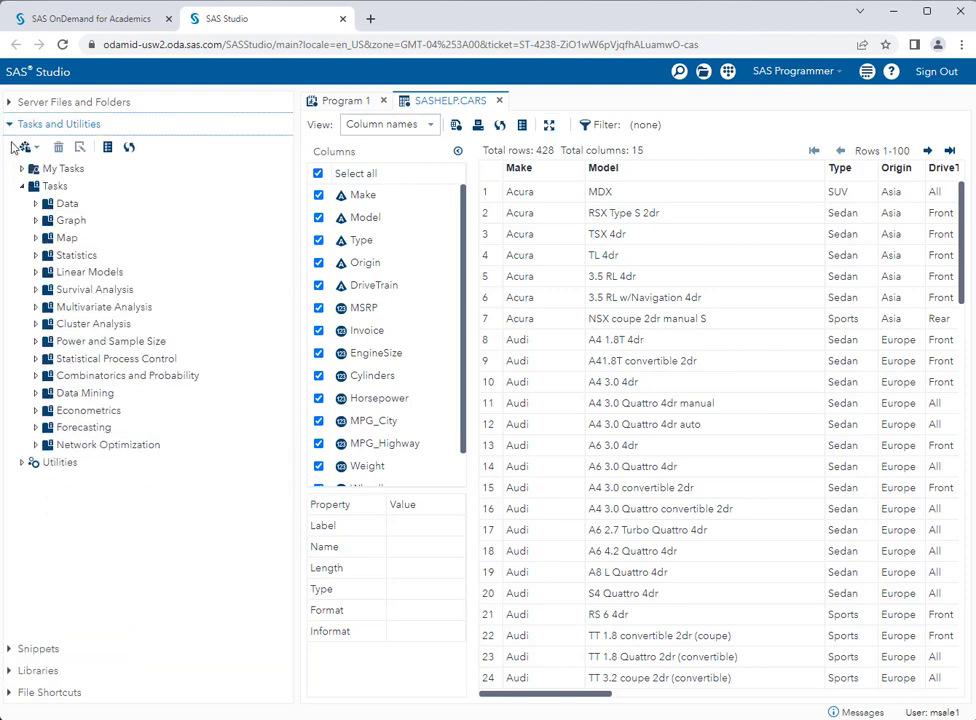
{"action": "double_click", "coordinate": [50, 257]}
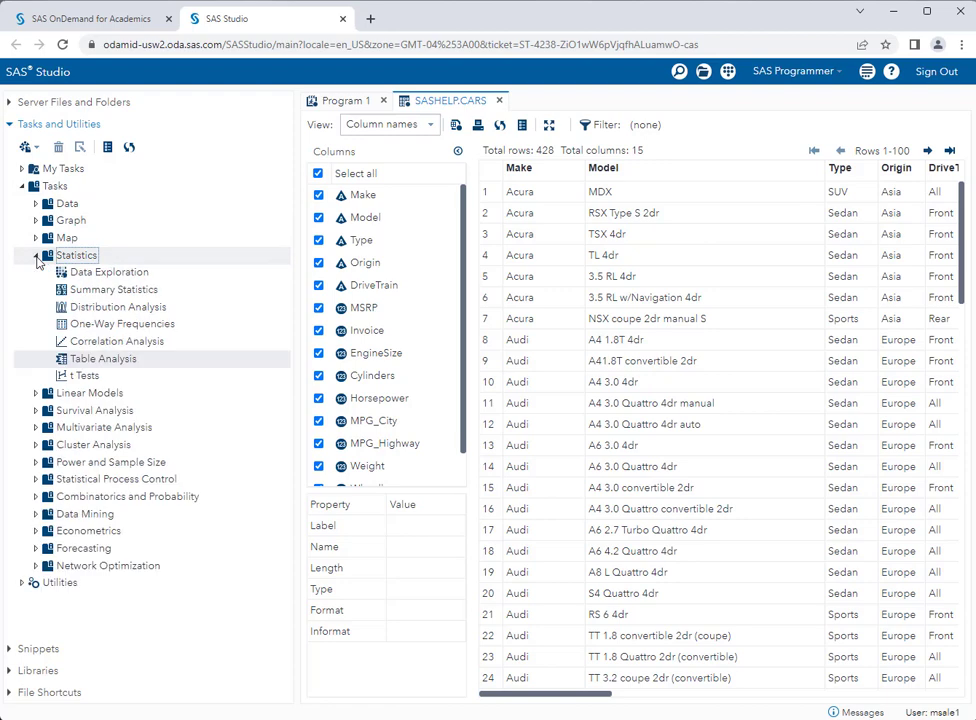
{"action": "double_click", "coordinate": [125, 291]}
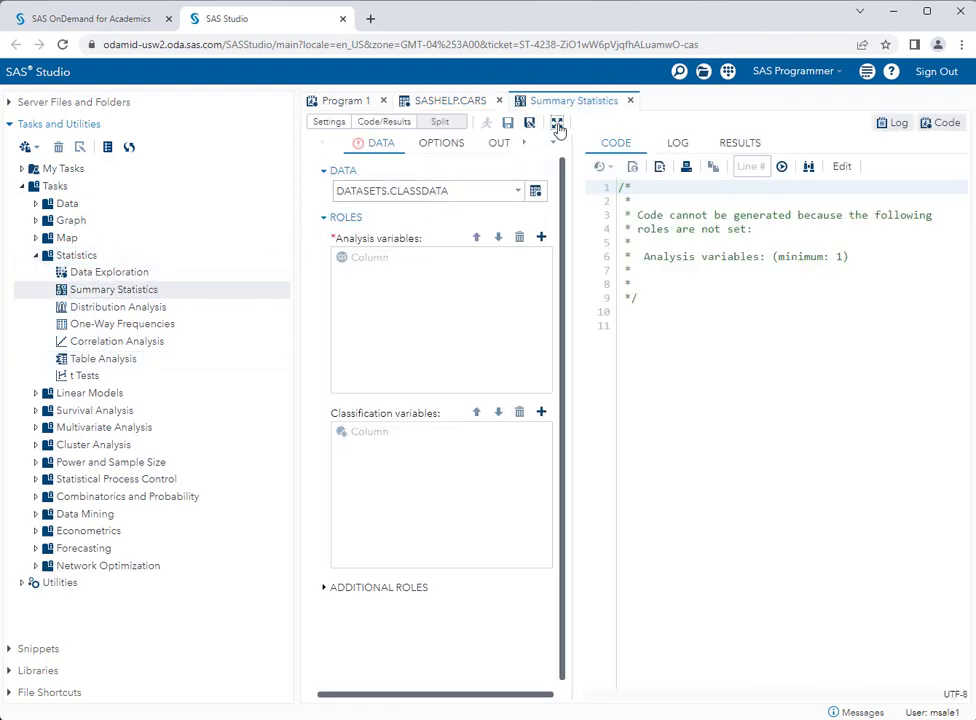
{"action": "left_click", "coordinate": [557, 122]}
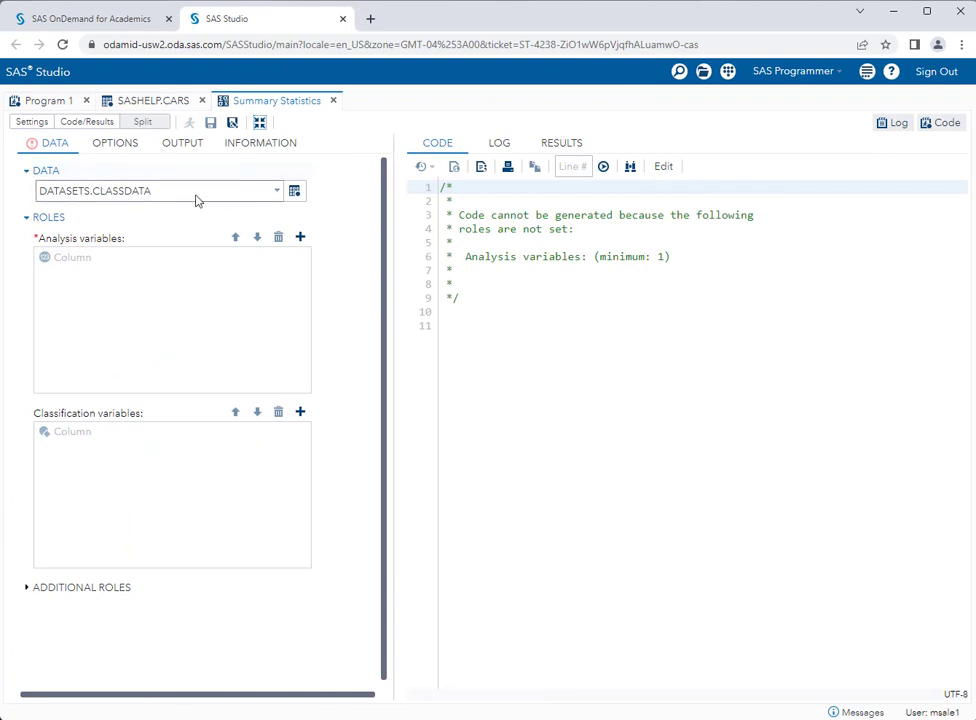
Set the task's input table to SASHELP.CARS and assign MSRP as the analysis variable
{"action": "left_click", "coordinate": [295, 192]}
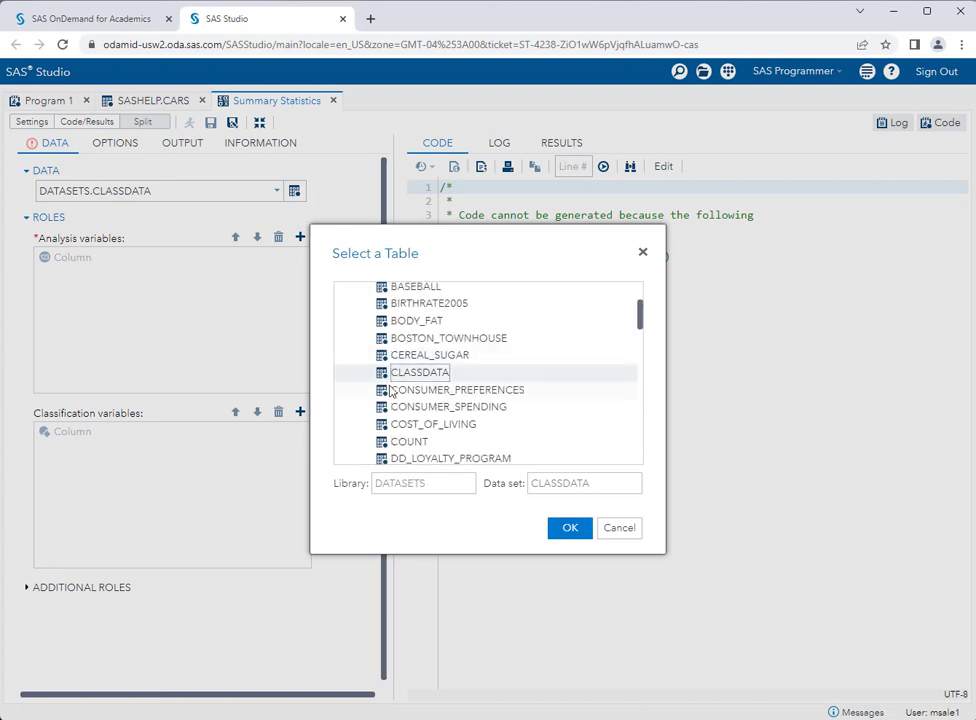
{"action": "scroll", "coordinate": [389, 393], "scroll_direction": "up", "scroll_amount": 2}
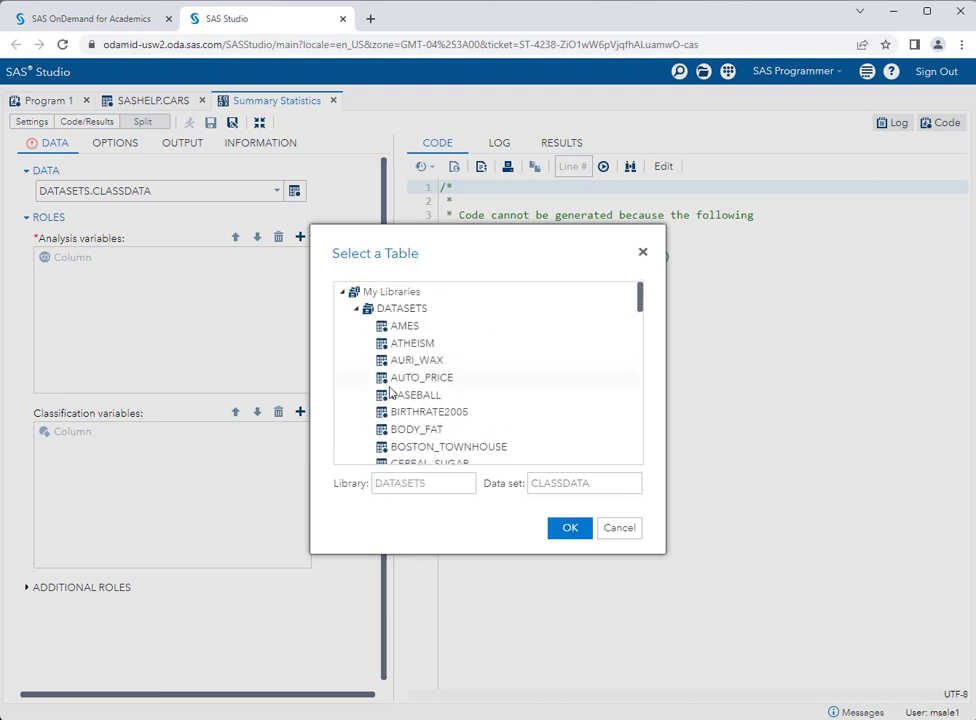
{"action": "left_click", "coordinate": [356, 308]}
{"action": "scroll", "coordinate": [359, 385], "scroll_direction": "down", "scroll_amount": 3}
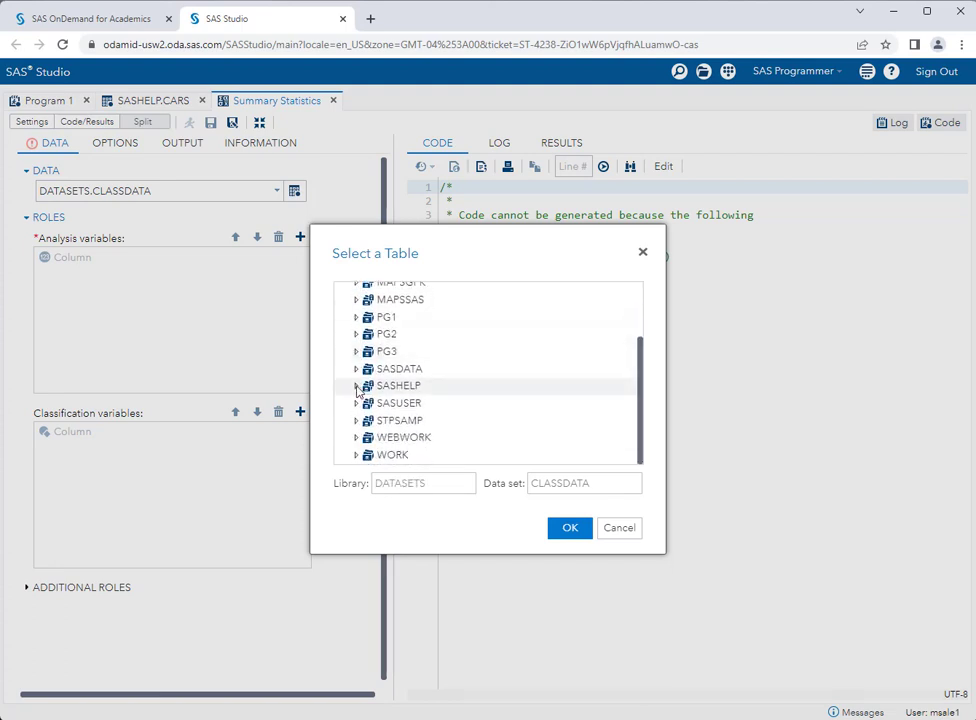
{"action": "left_click", "coordinate": [357, 386]}
{"action": "scroll", "coordinate": [430, 404], "scroll_direction": "down", "scroll_amount": 3}
{"action": "scroll", "coordinate": [430, 402], "scroll_direction": "down", "scroll_amount": 3}
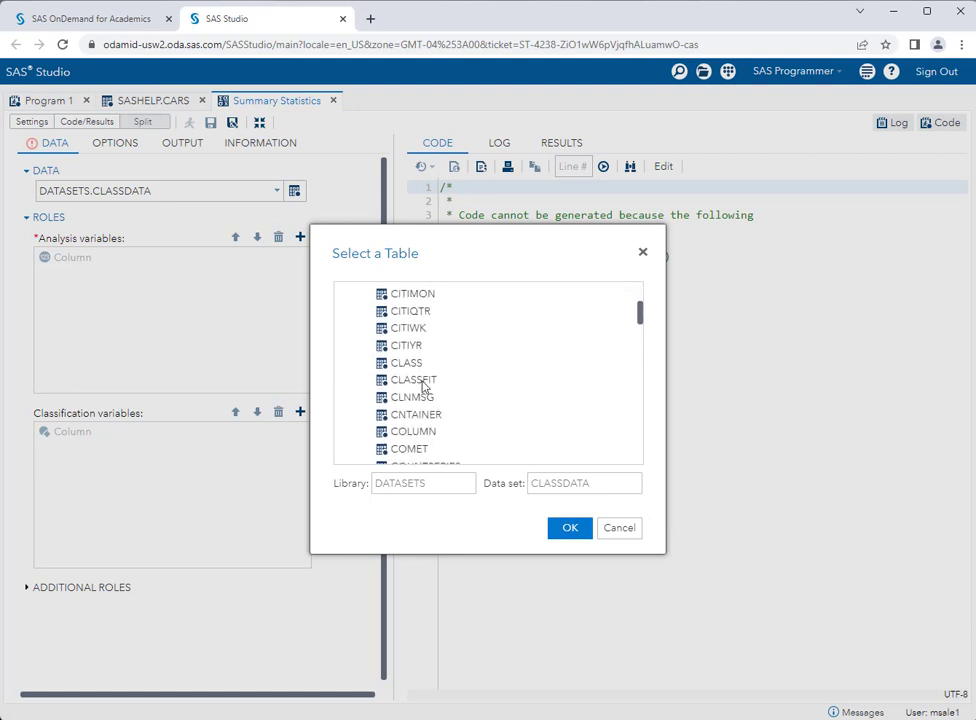
{"action": "scroll", "coordinate": [425, 386], "scroll_direction": "up", "scroll_amount": 1}
{"action": "double_click", "coordinate": [410, 334]}
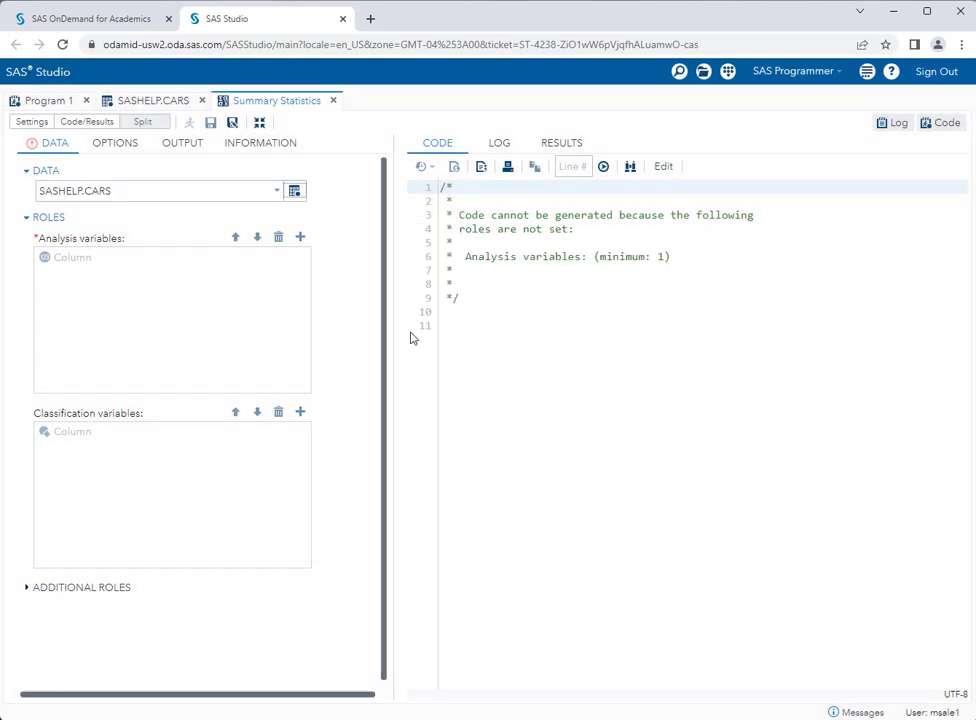
{"action": "left_click", "coordinate": [300, 238]}
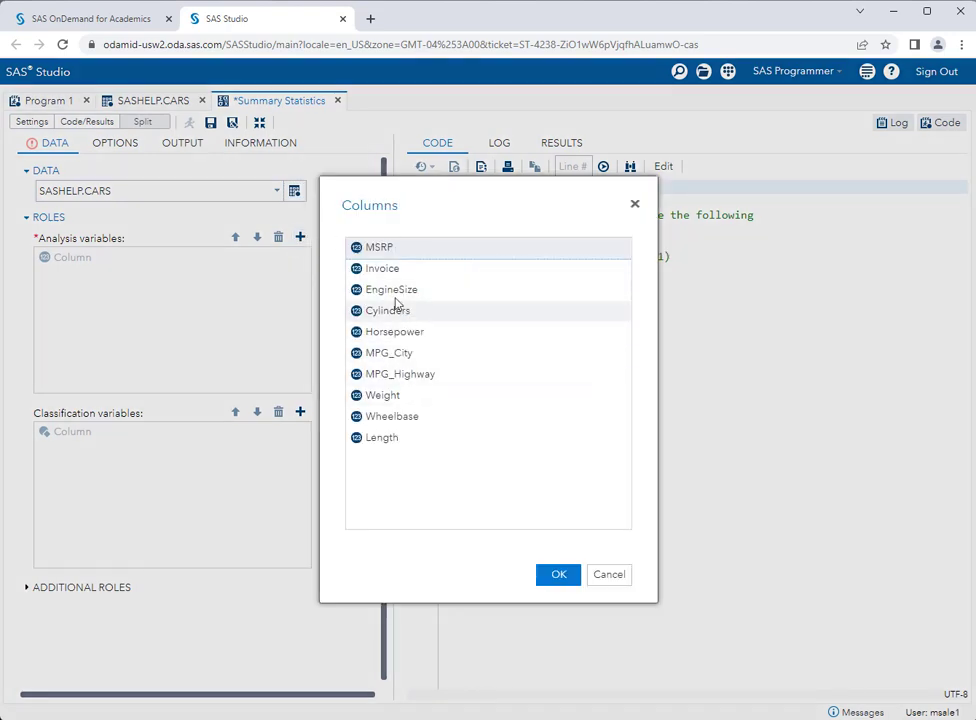
{"action": "double_click", "coordinate": [392, 248]}
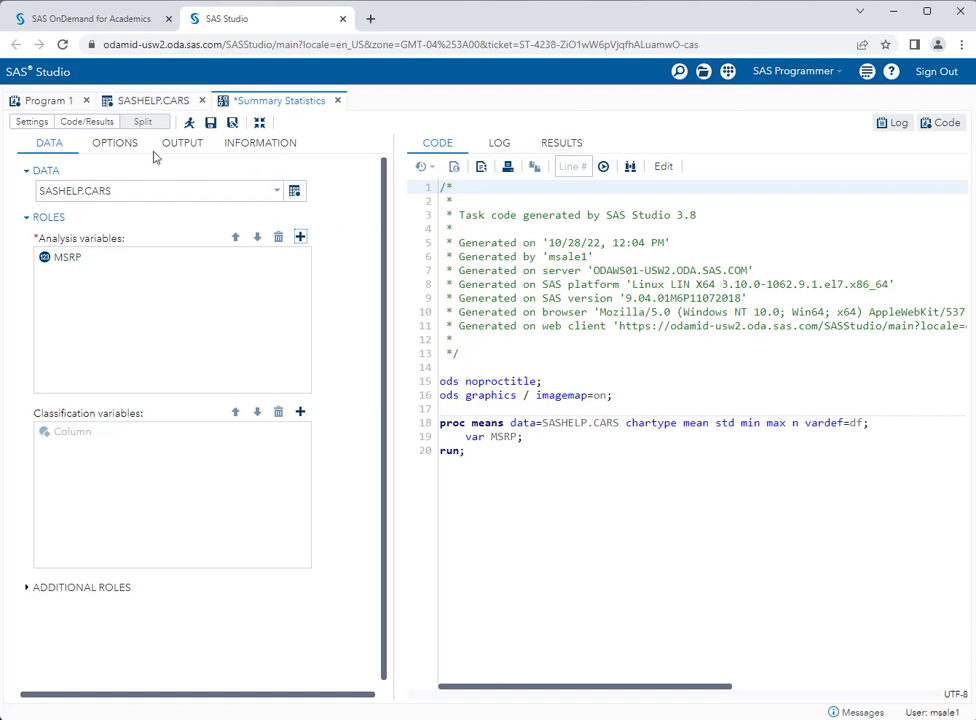
Include confidence limits for the mean at the 95% level in the additional statistics and run the task
{"action": "left_click", "coordinate": [120, 148]}
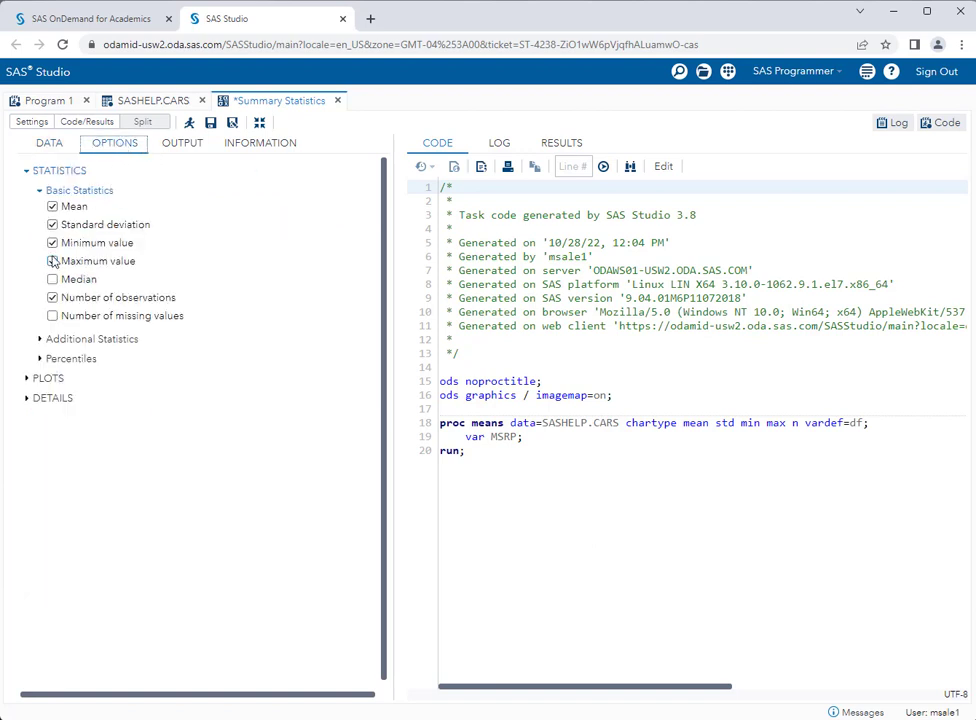
{"action": "left_click", "coordinate": [40, 342]}
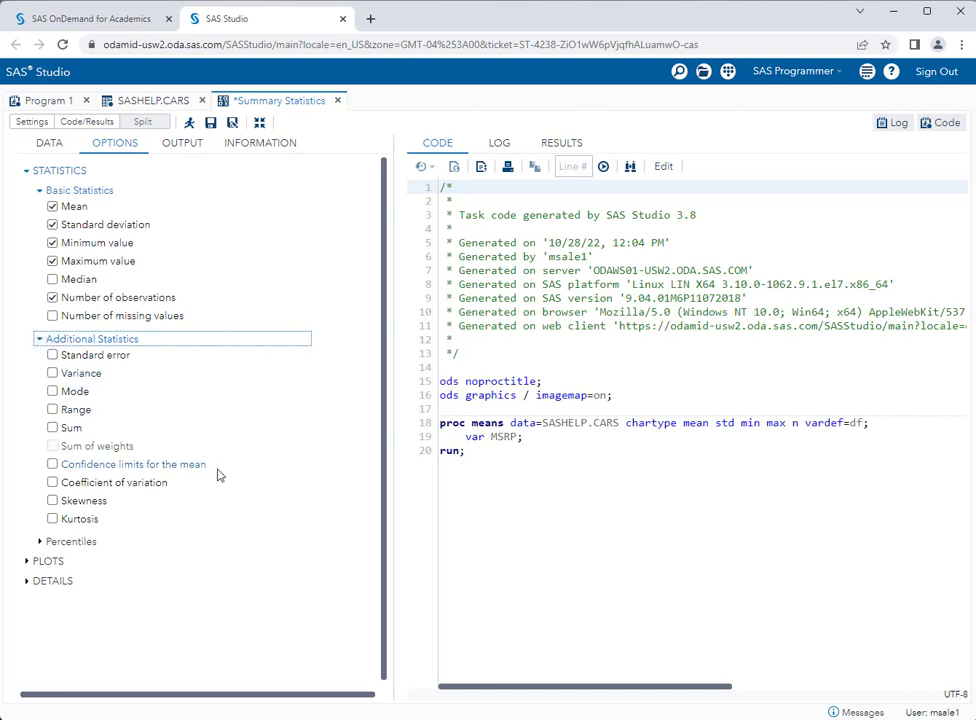
{"action": "left_click", "coordinate": [54, 465]}
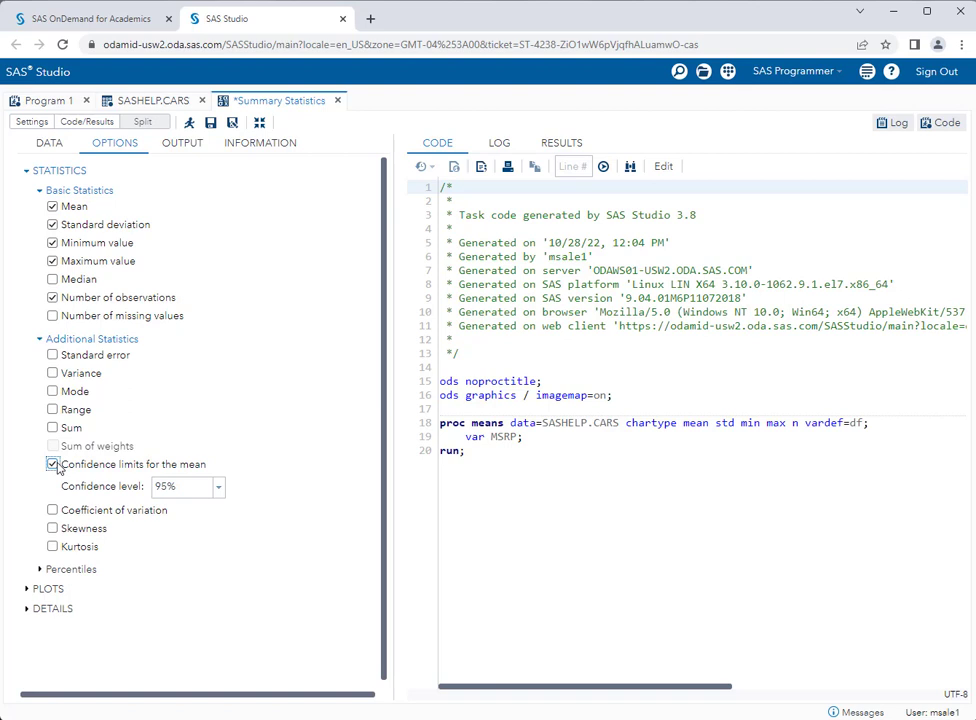
{"action": "left_click", "coordinate": [218, 487]}
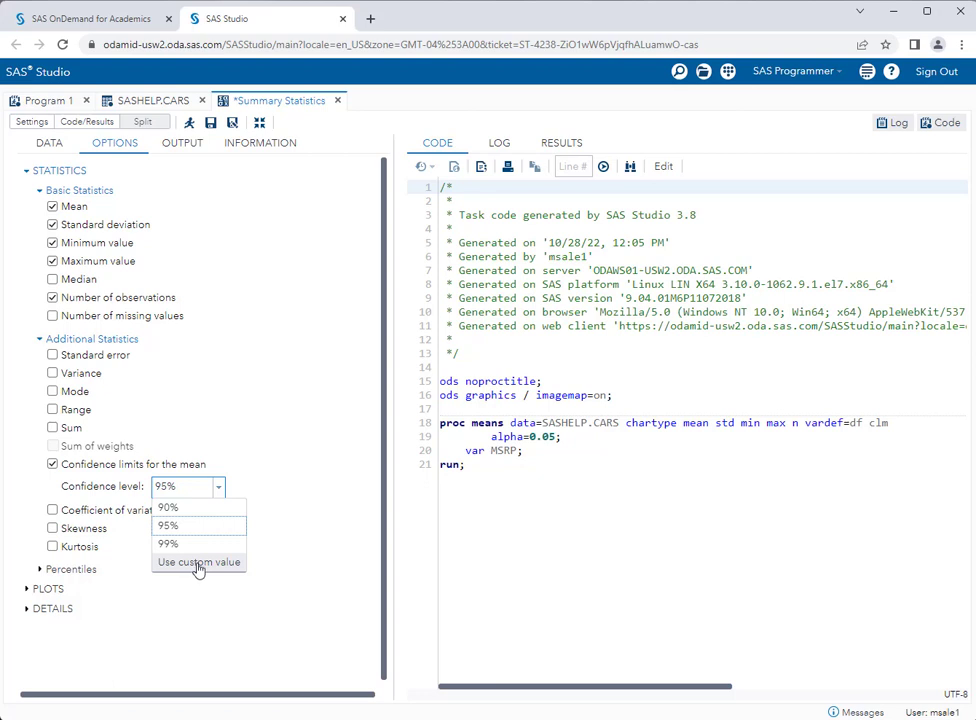
{"action": "left_click", "coordinate": [196, 532]}
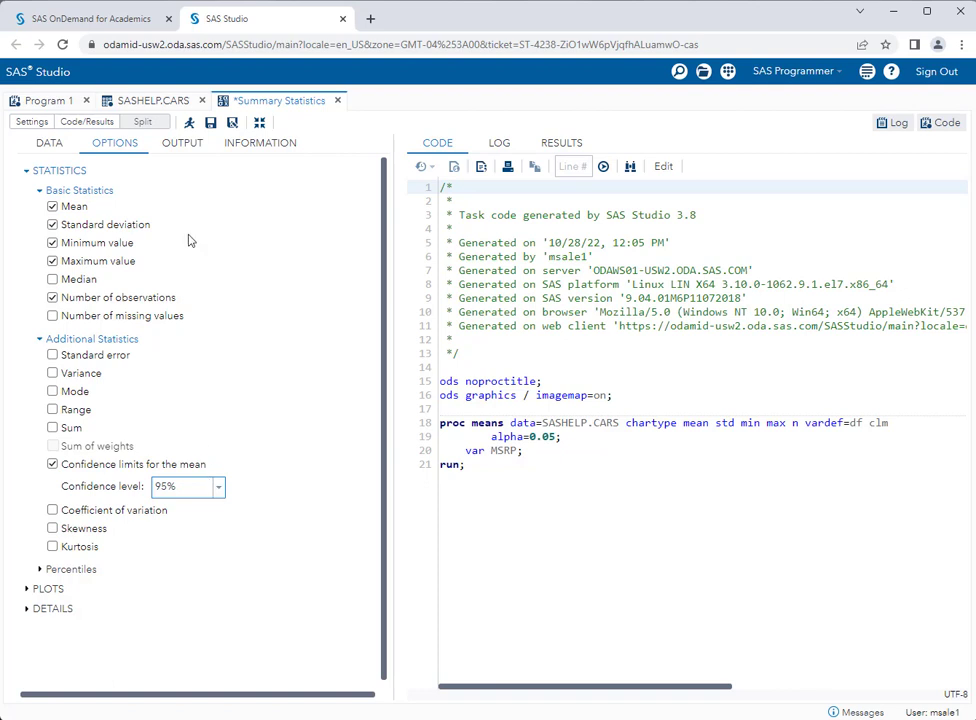
{"action": "left_click", "coordinate": [190, 123]}
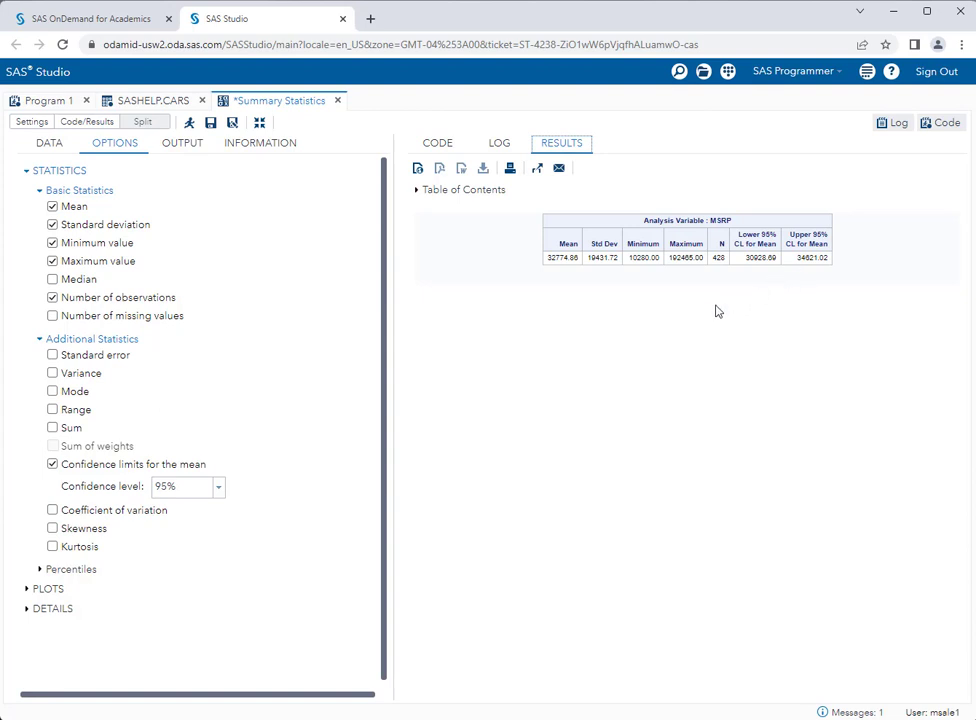
Set the confidence level for the mean to 99% and rerun the summary statistics
{"action": "left_click", "coordinate": [219, 488]}
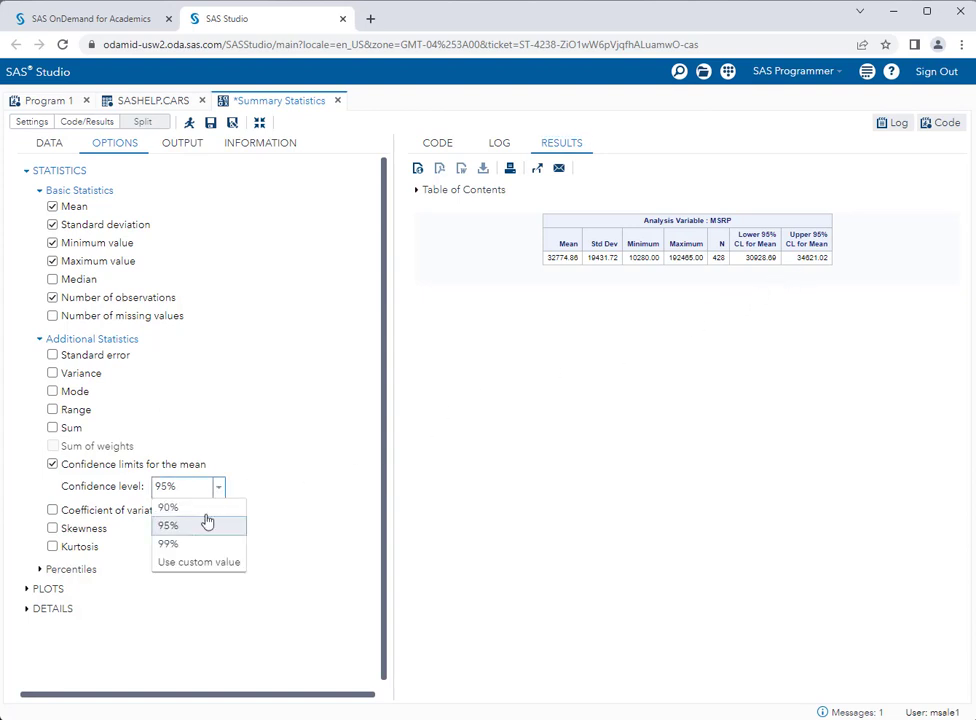
{"action": "left_click", "coordinate": [183, 542]}
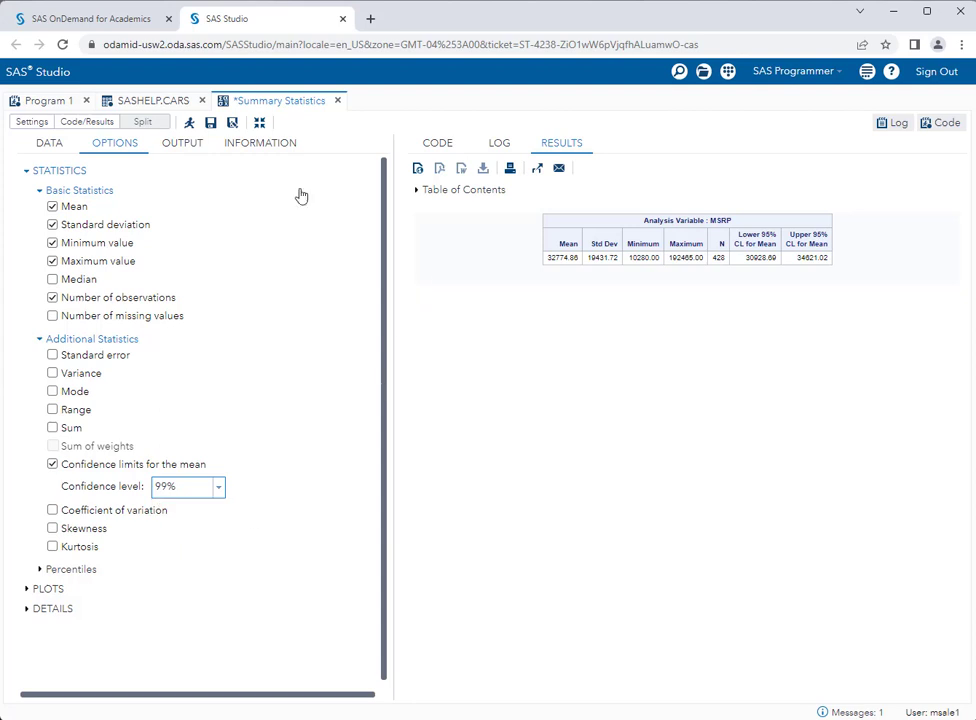
{"action": "left_click", "coordinate": [189, 122]}
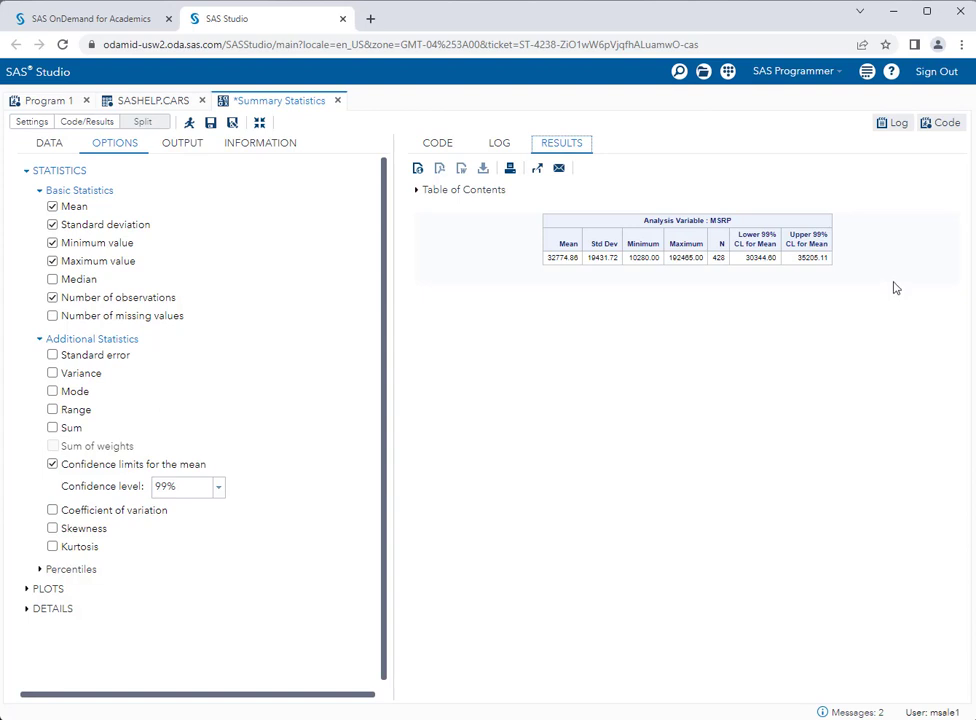
Set the confidence level for the mean to 90% and rerun the summary statistics
{"action": "left_click", "coordinate": [219, 487]}
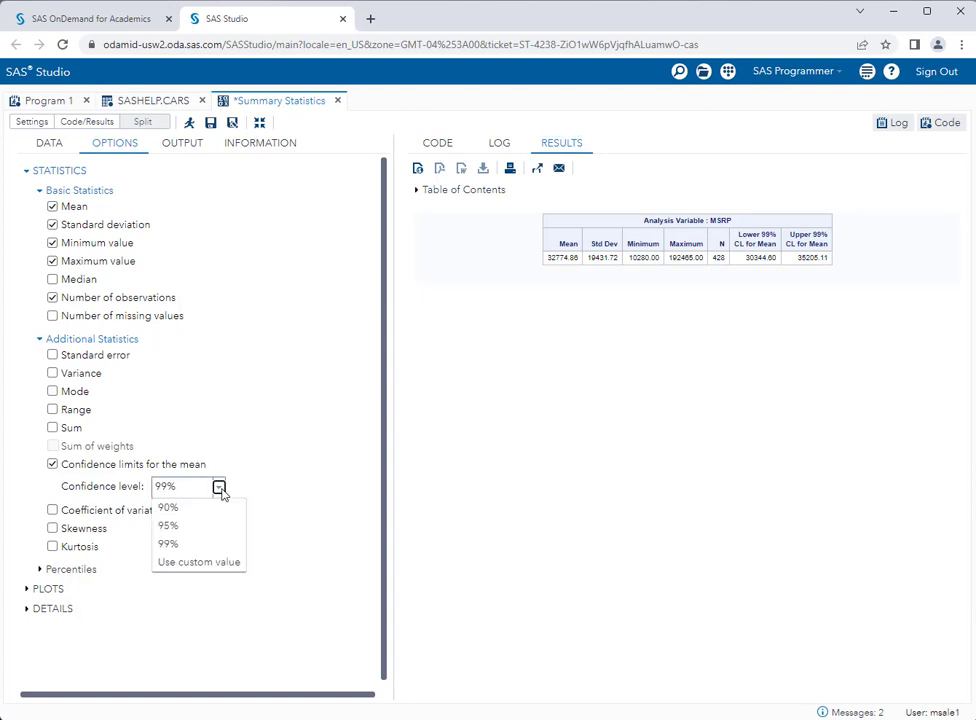
{"action": "left_click", "coordinate": [170, 509]}
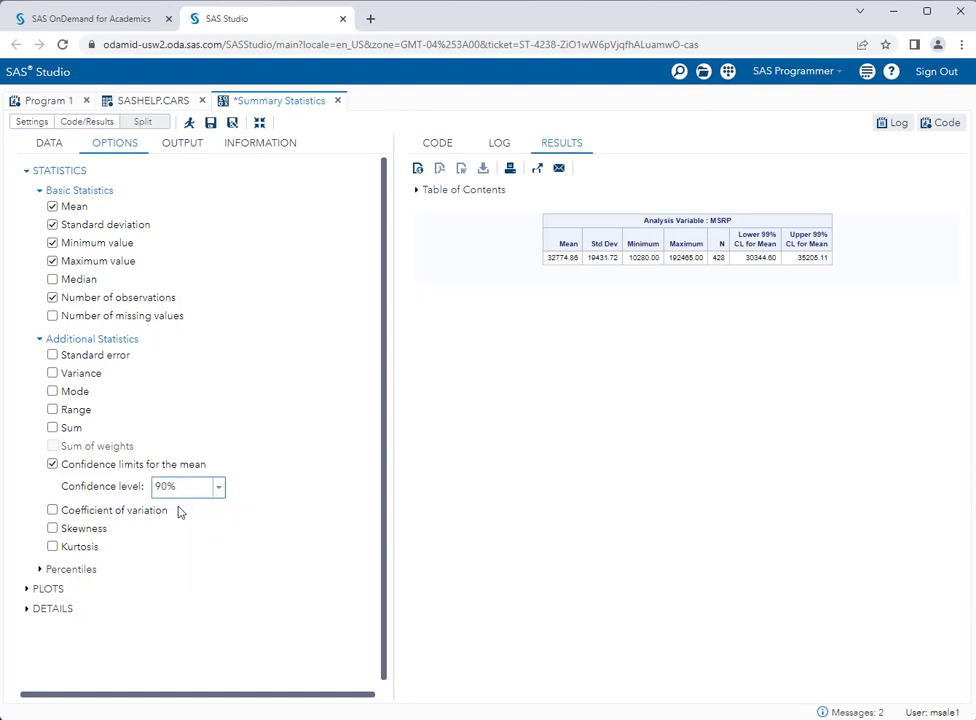
{"action": "left_click", "coordinate": [186, 123]}
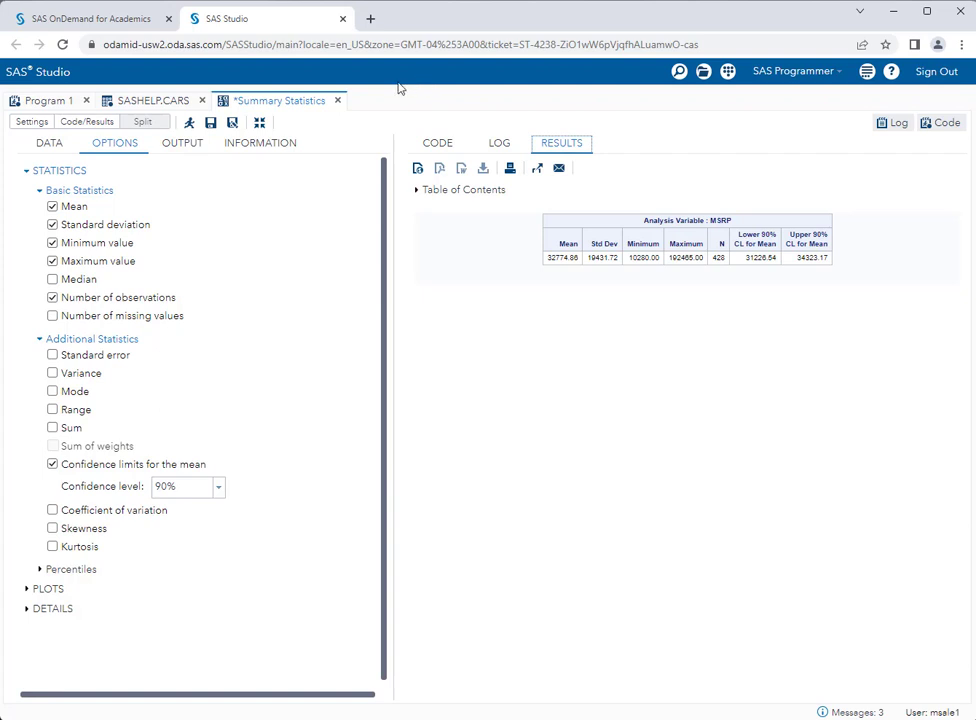
Open the t Tests task in the maximized view and check the available test types, keeping One-sample test
{"action": "left_click", "coordinate": [257, 125]}
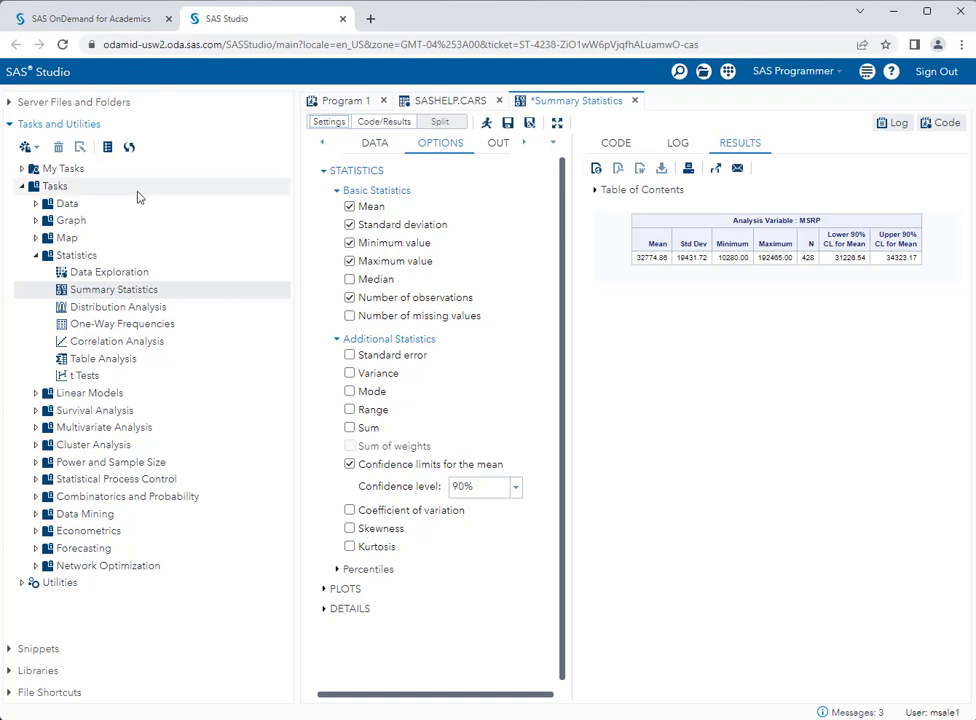
{"action": "double_click", "coordinate": [85, 378]}
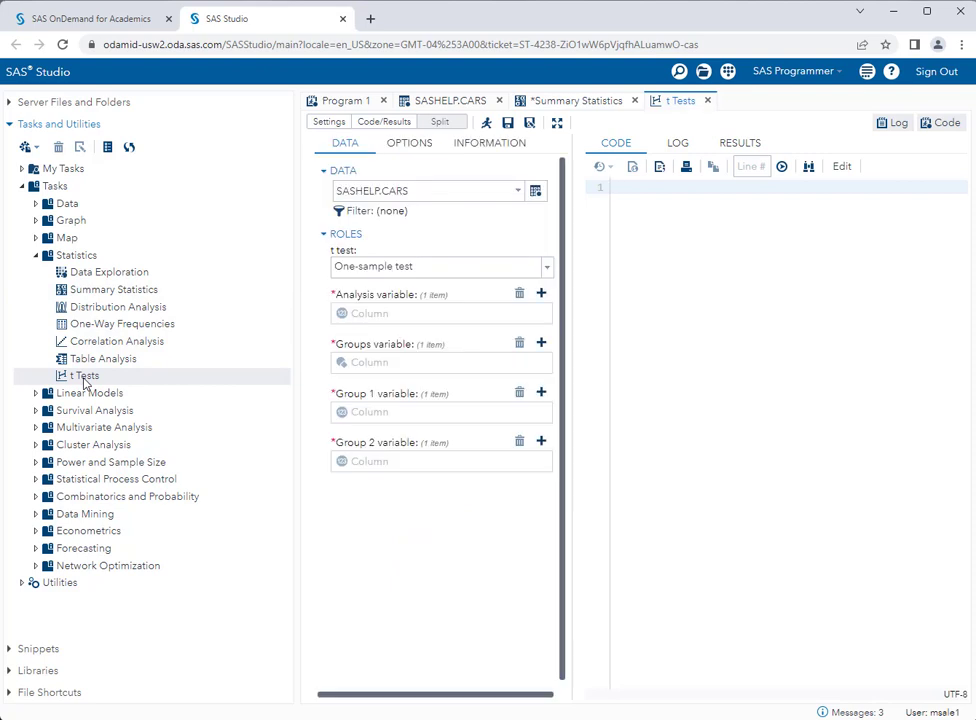
{"action": "left_click", "coordinate": [557, 122]}
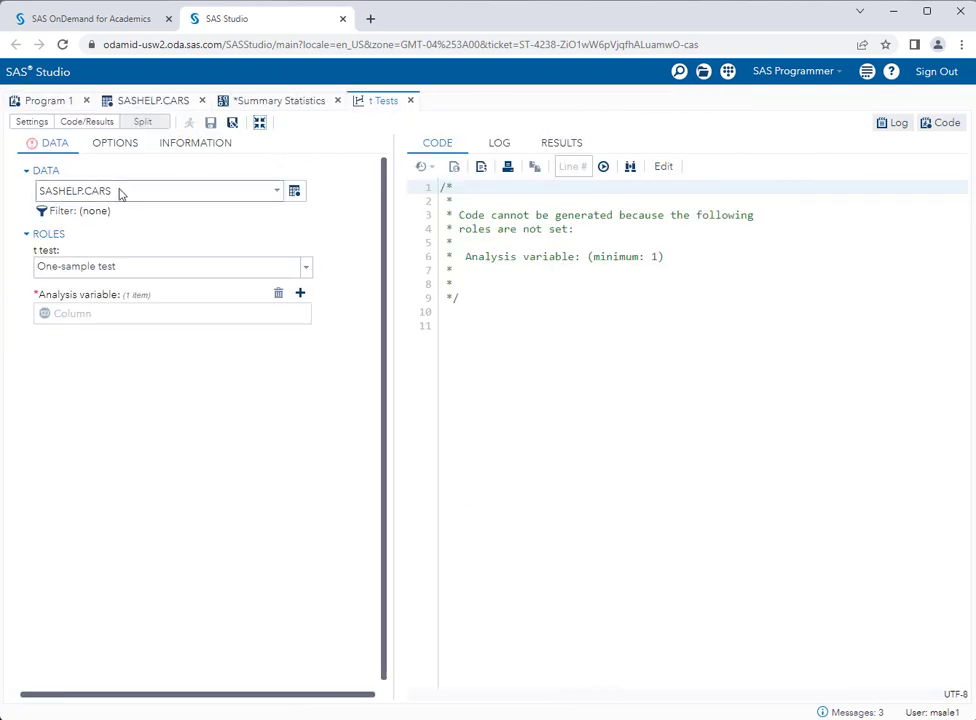
{"action": "left_click", "coordinate": [125, 268]}
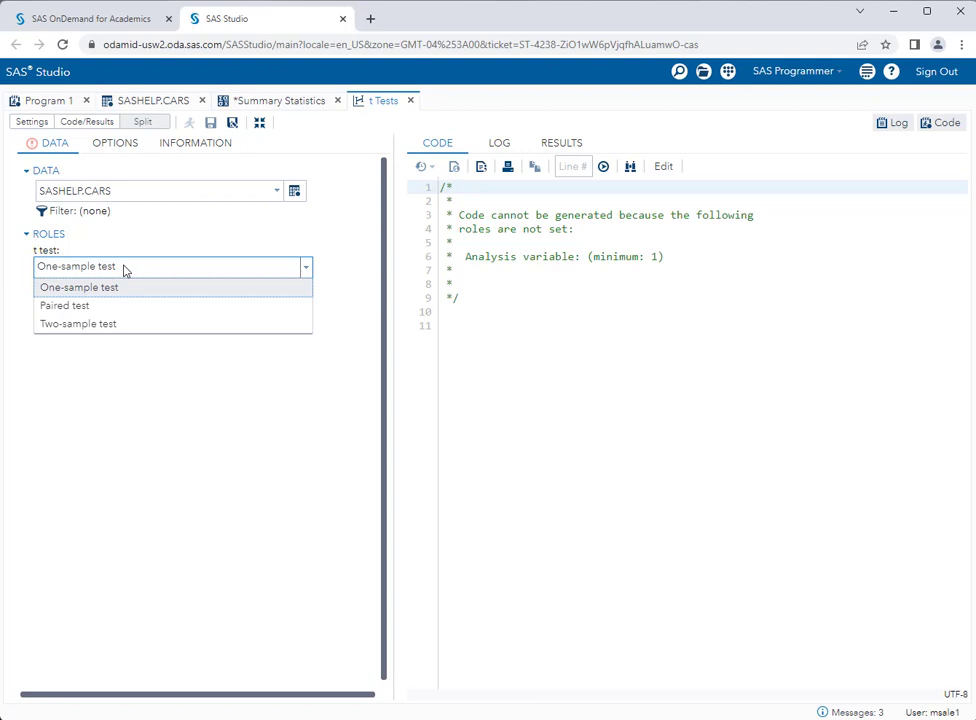
{"action": "left_click", "coordinate": [124, 268]}
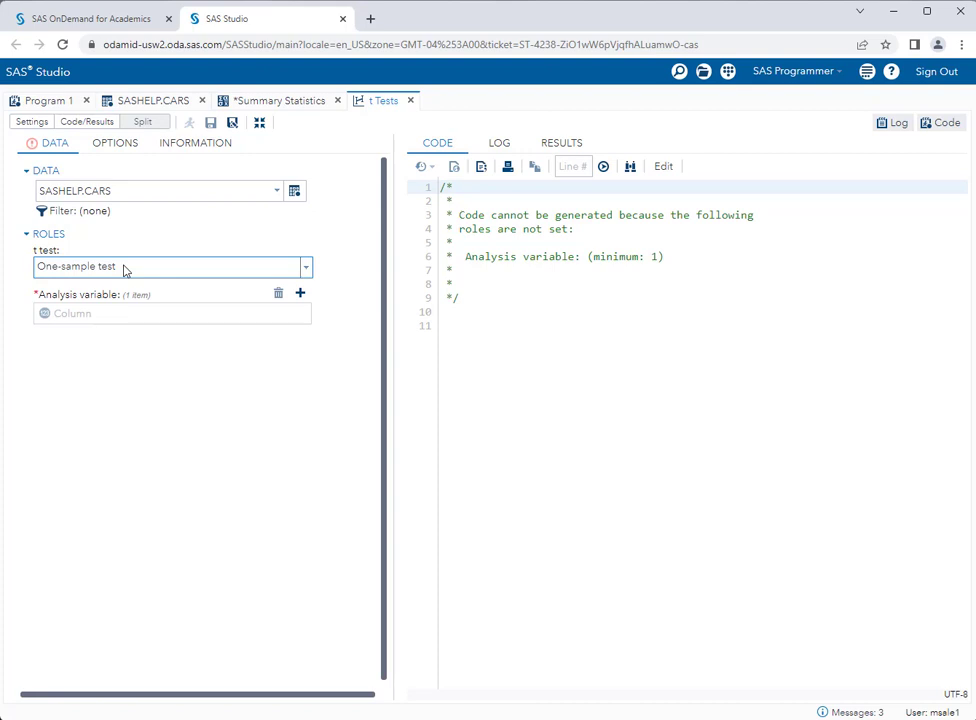
Assign MSRP as the analysis variable and configure a two-tailed test with the alternative hypothesis mu ^= 30000
{"action": "left_click", "coordinate": [300, 295]}
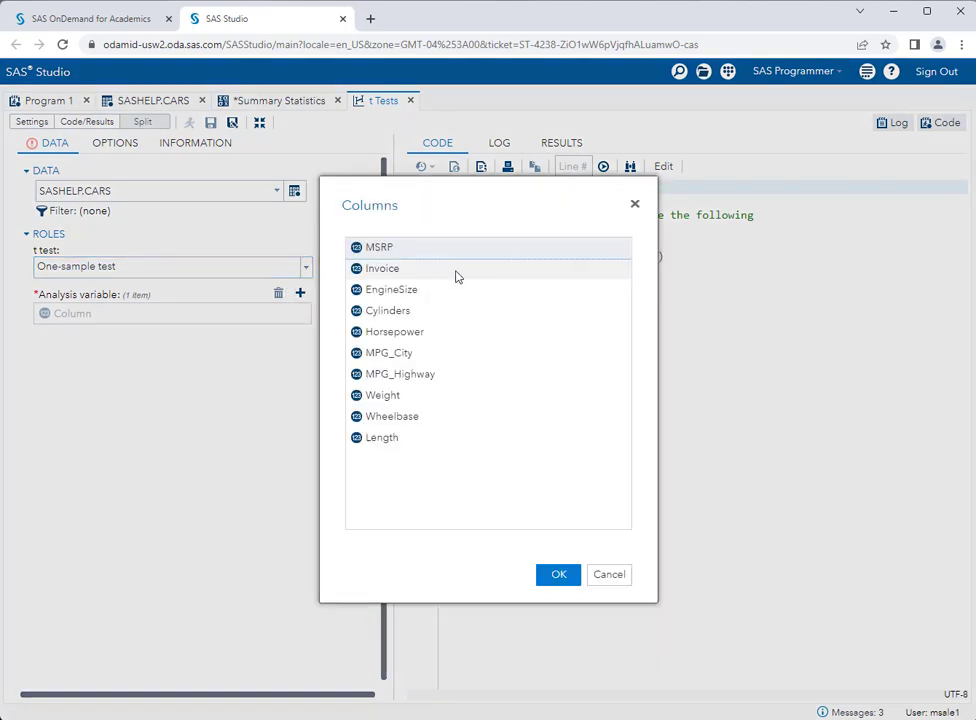
{"action": "left_click", "coordinate": [557, 577]}
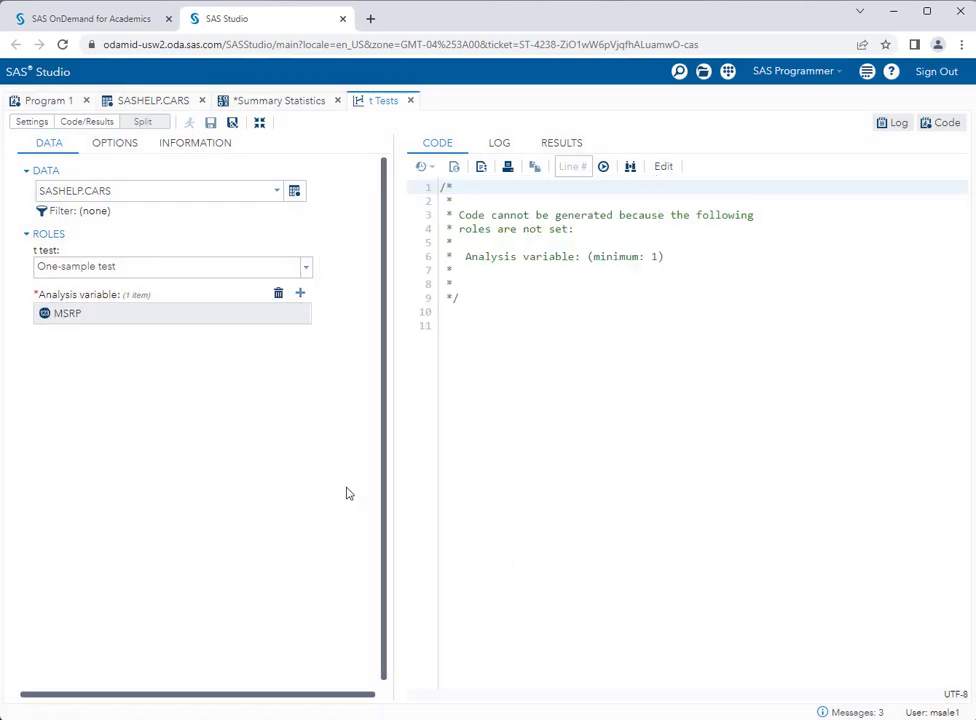
{"action": "left_click", "coordinate": [115, 150]}
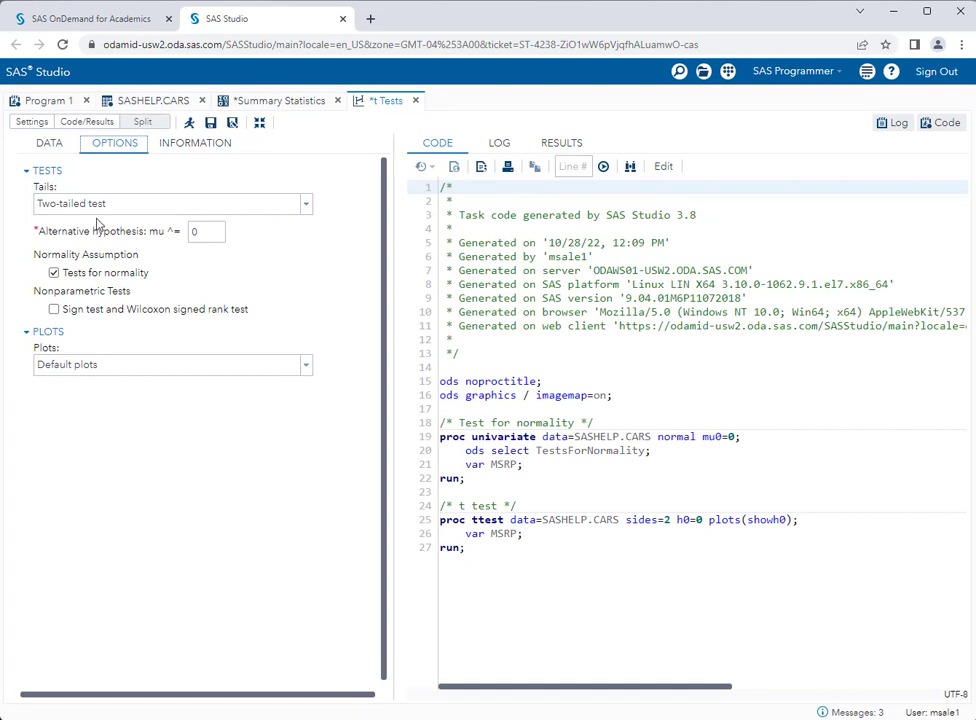
{"action": "left_click", "coordinate": [99, 206]}
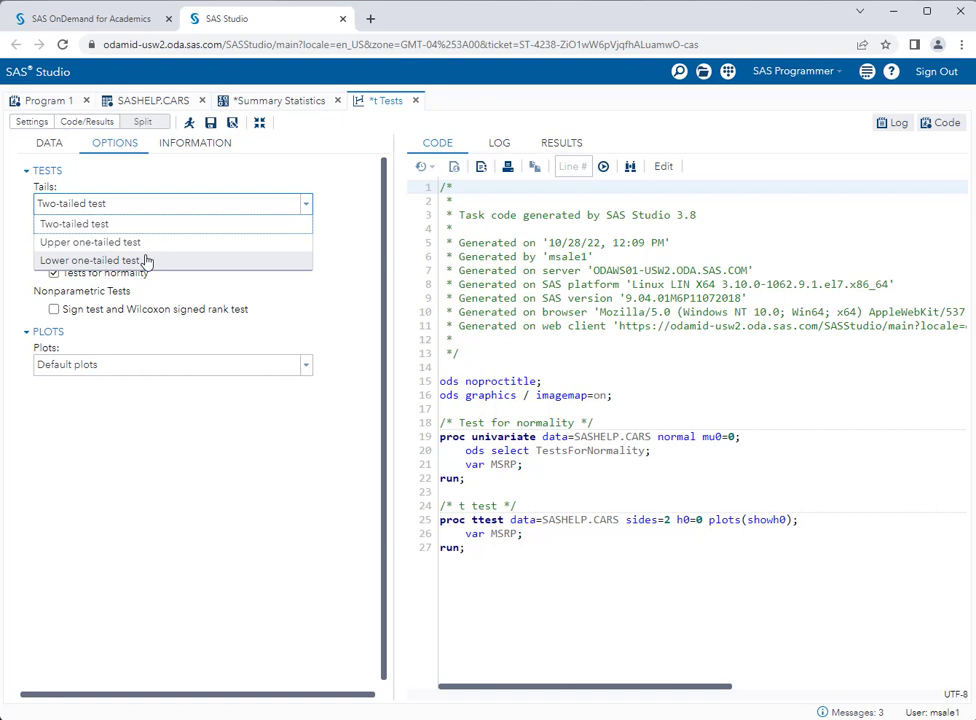
{"action": "left_click", "coordinate": [147, 224]}
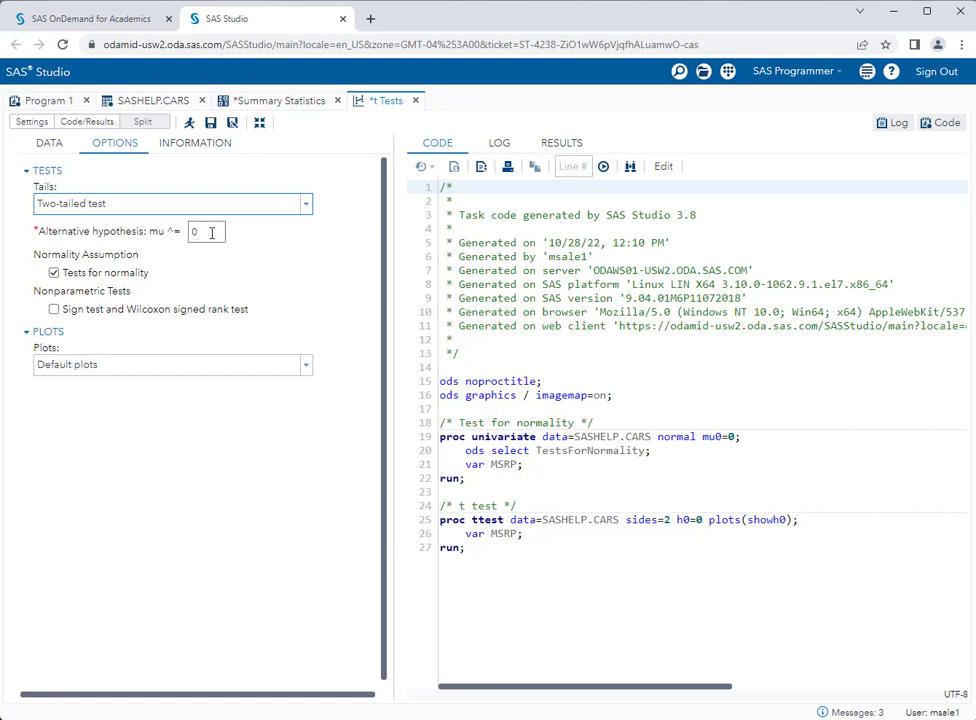
{"action": "double_click", "coordinate": [211, 232]}
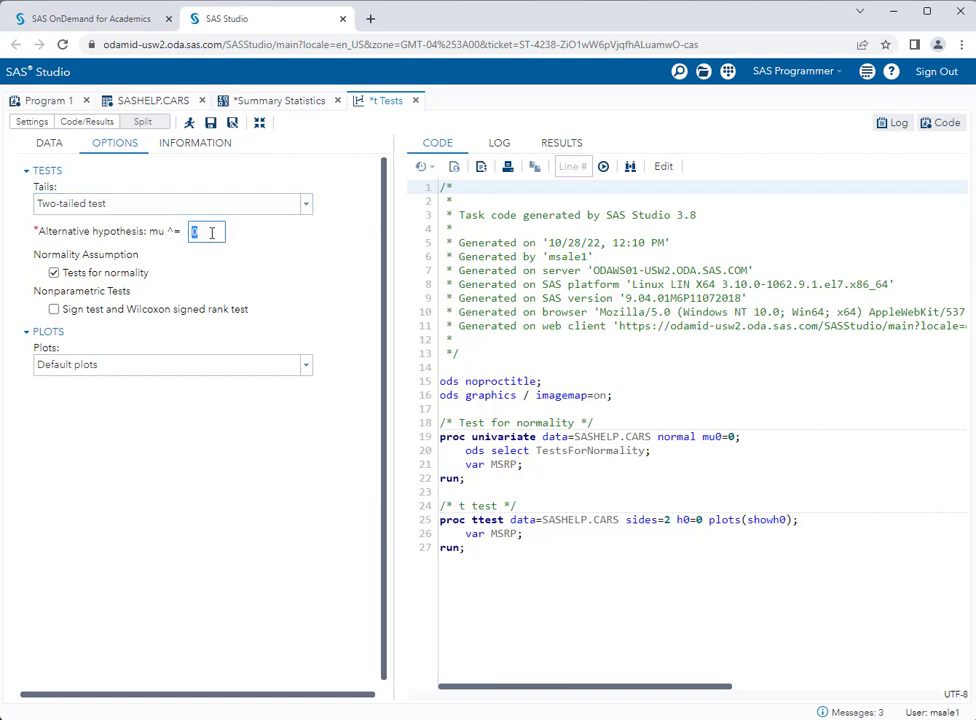
{"action": "type", "text": "30000"}
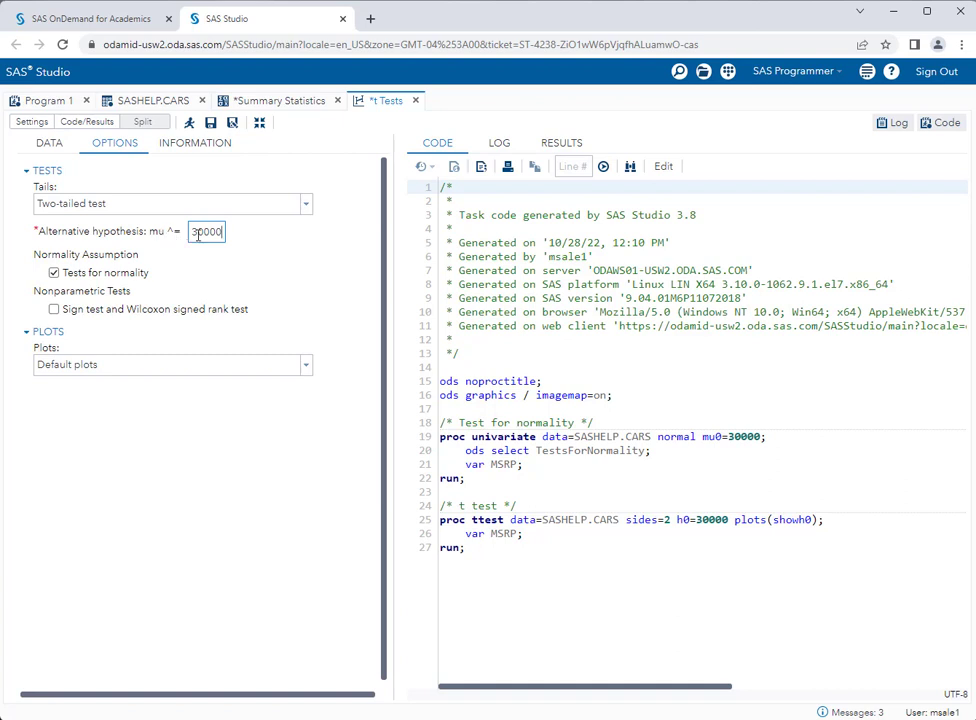
Switch the tails to the upper and lower one-tailed tests to compare their alternative hypotheses, returning to the two-tailed test
{"action": "left_click", "coordinate": [242, 206]}
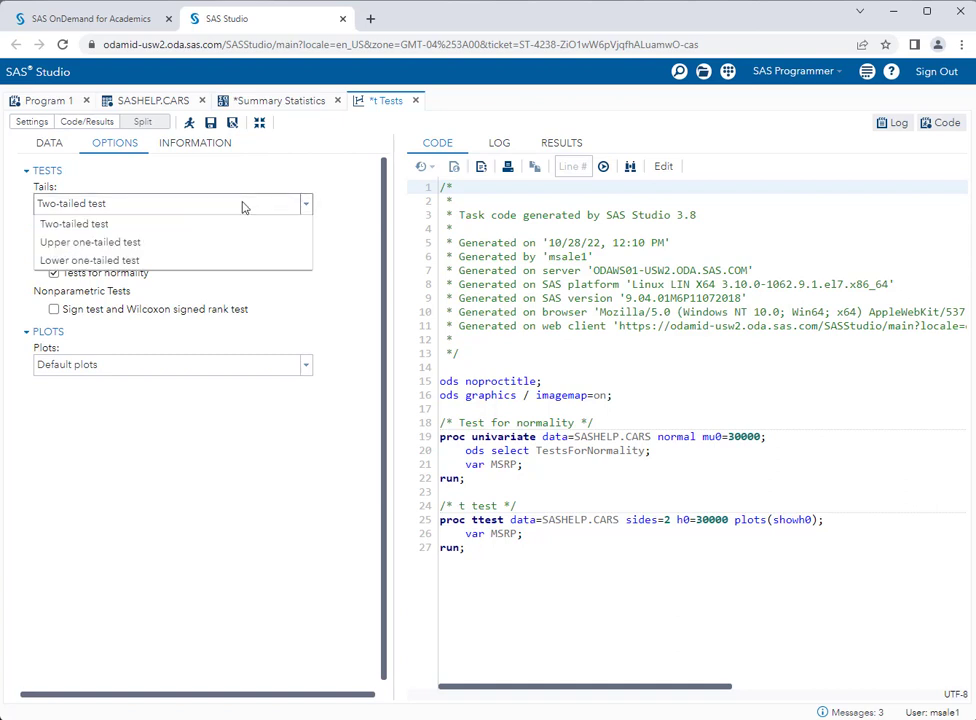
{"action": "left_click", "coordinate": [139, 242]}
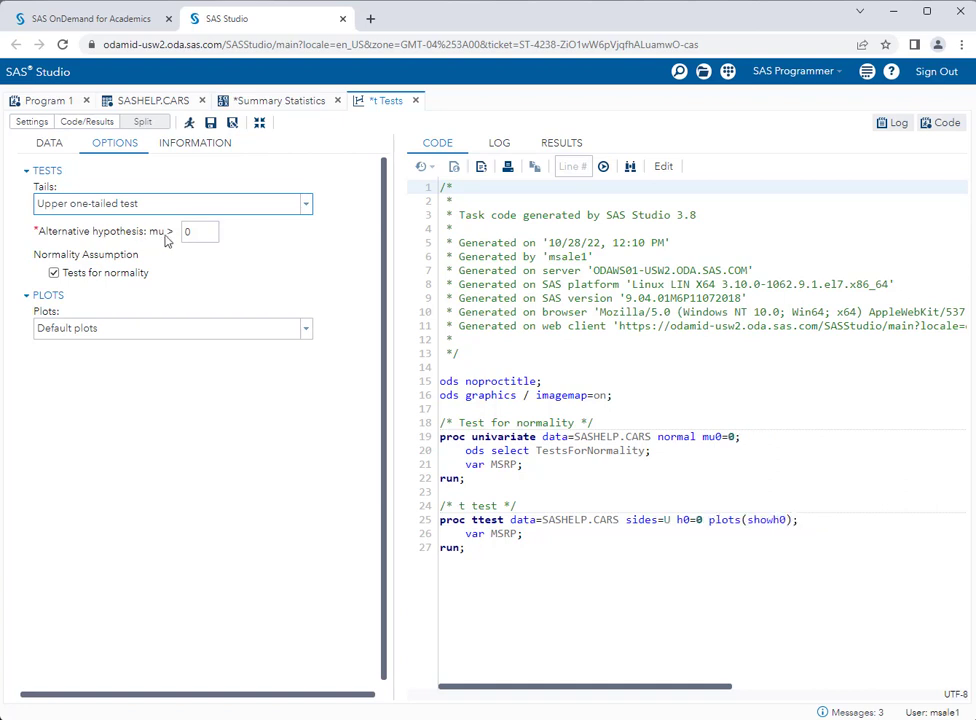
{"action": "left_click", "coordinate": [172, 205]}
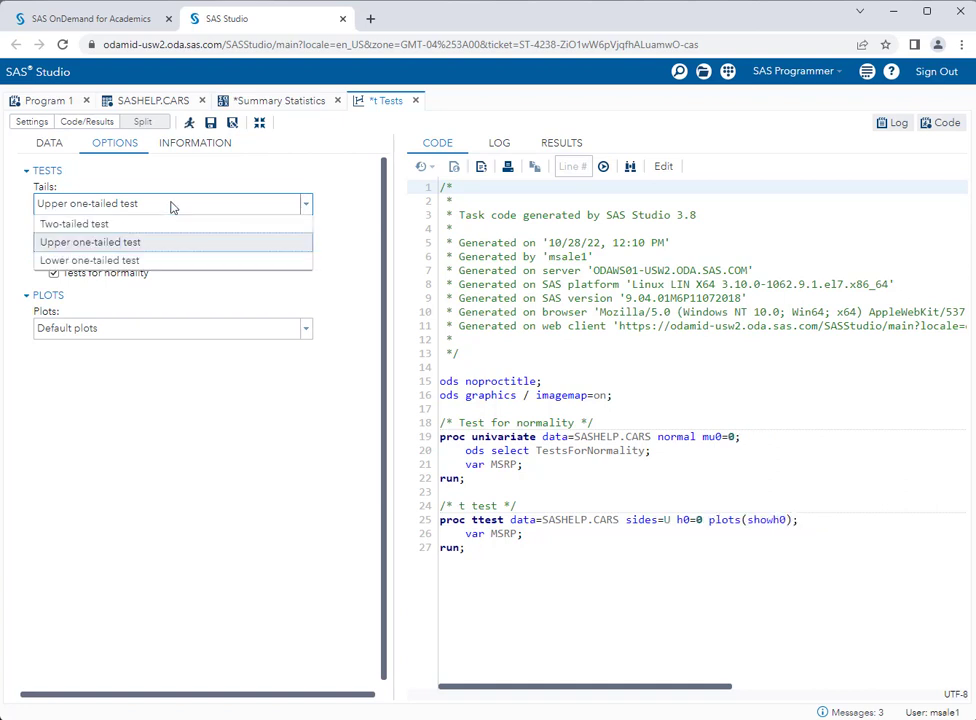
{"action": "left_click", "coordinate": [134, 262]}
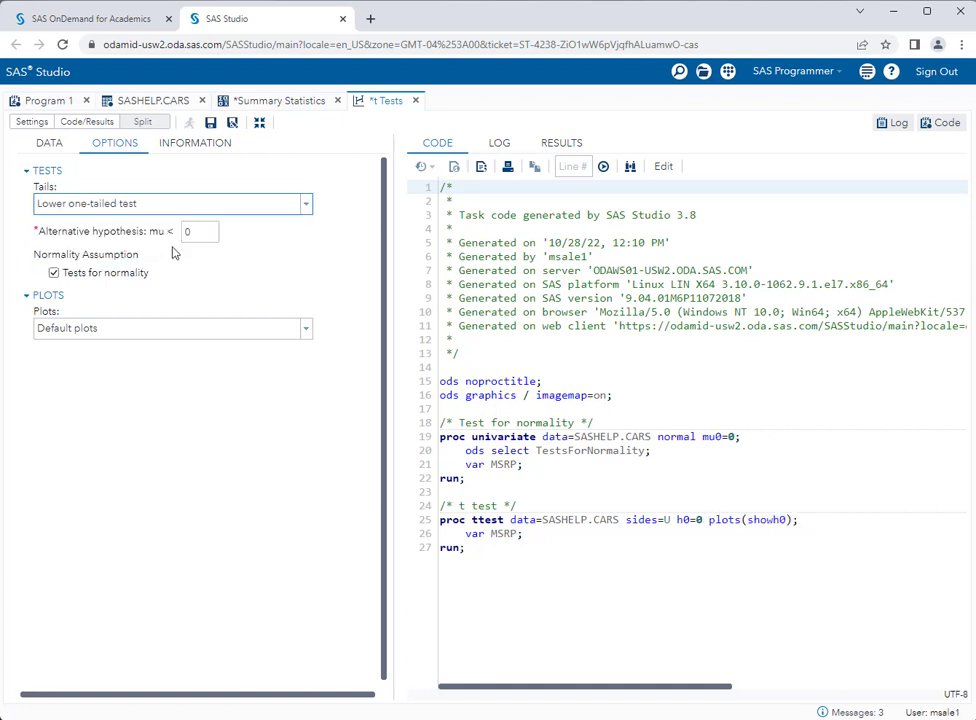
{"action": "left_click", "coordinate": [170, 205]}
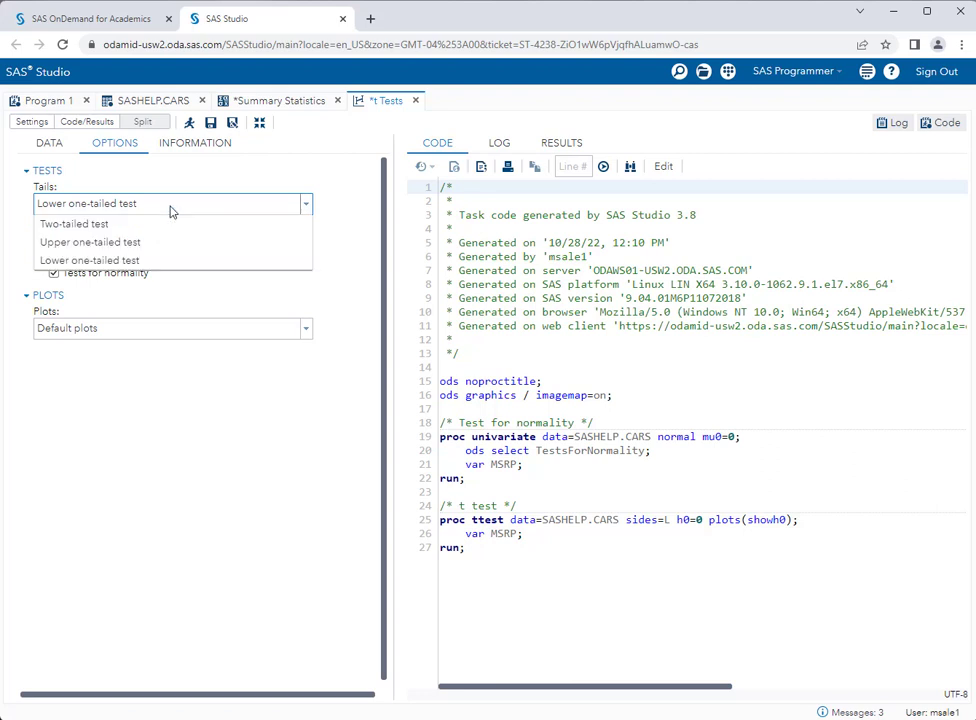
{"action": "left_click", "coordinate": [148, 224]}
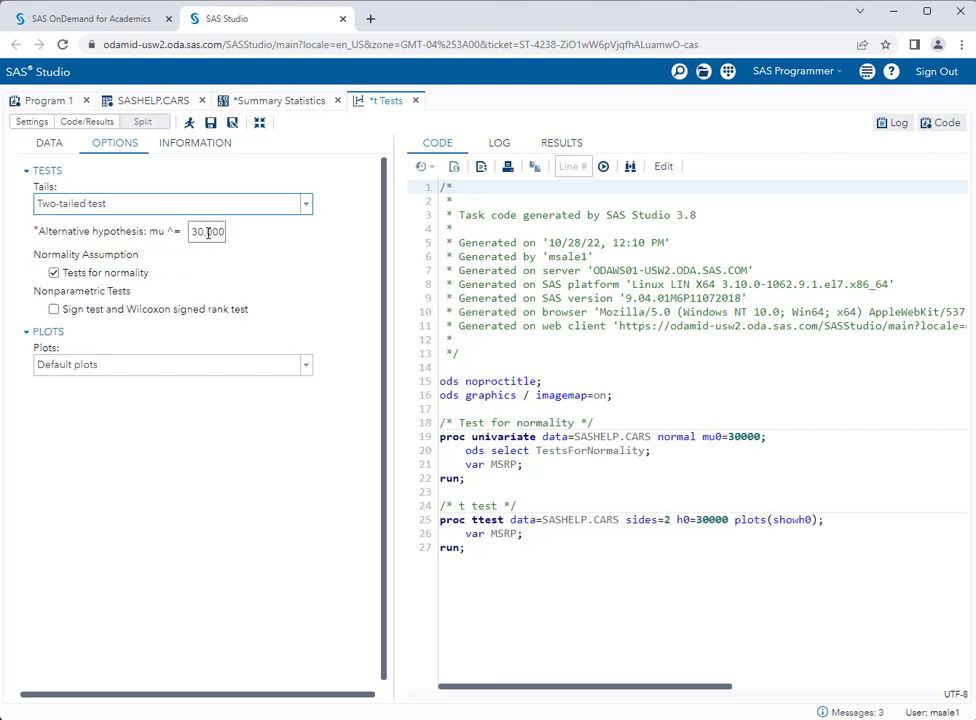
Run the two-tailed one-sample t test on MSRP and review the t test statistics and distribution plot
{"action": "left_click", "coordinate": [202, 231]}
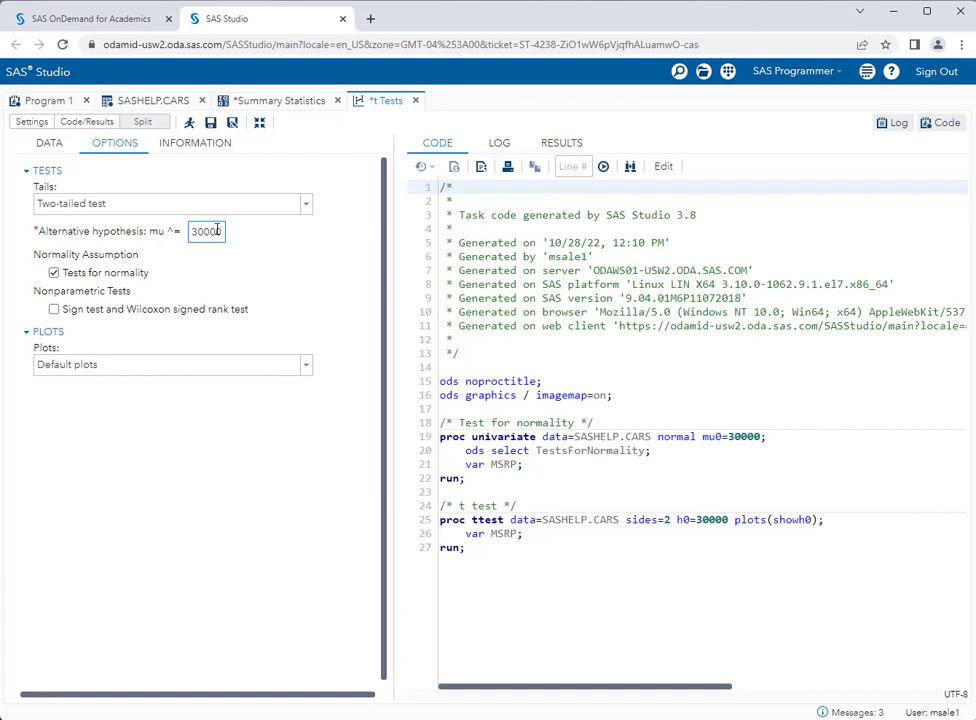
{"action": "left_click", "coordinate": [189, 122]}
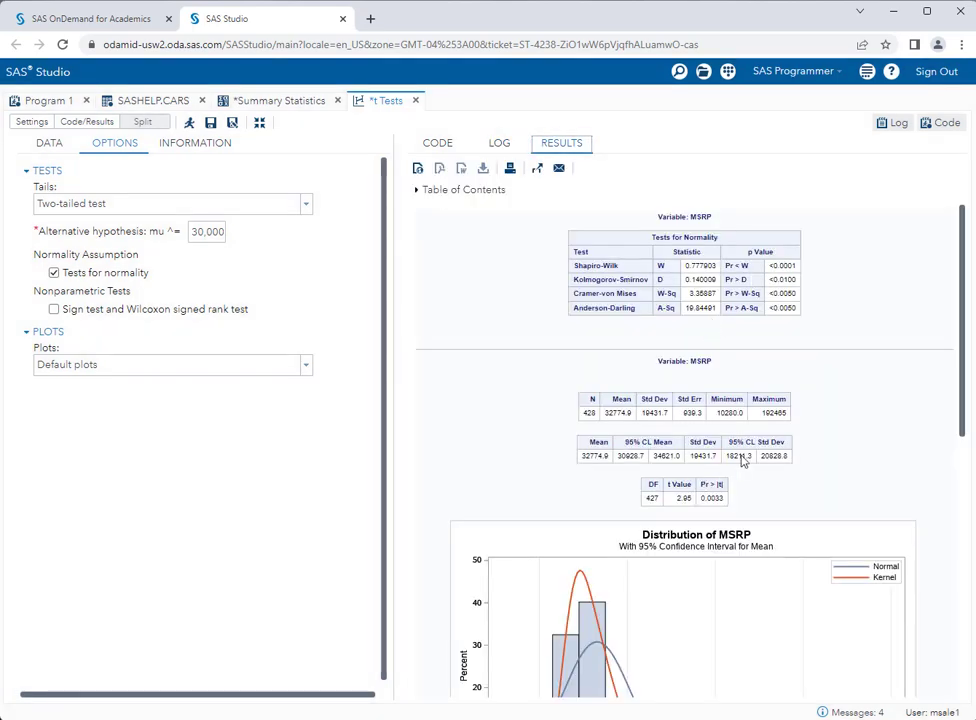
{"action": "scroll", "coordinate": [740, 455], "scroll_direction": "down", "scroll_amount": 3}
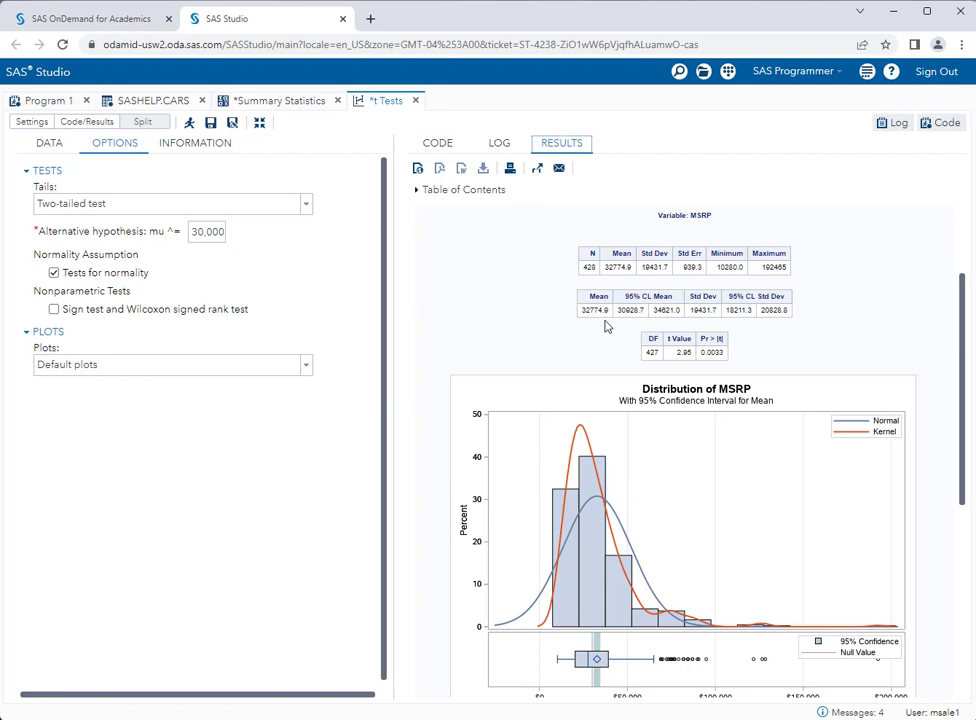
{"action": "left_click", "coordinate": [162, 205]}
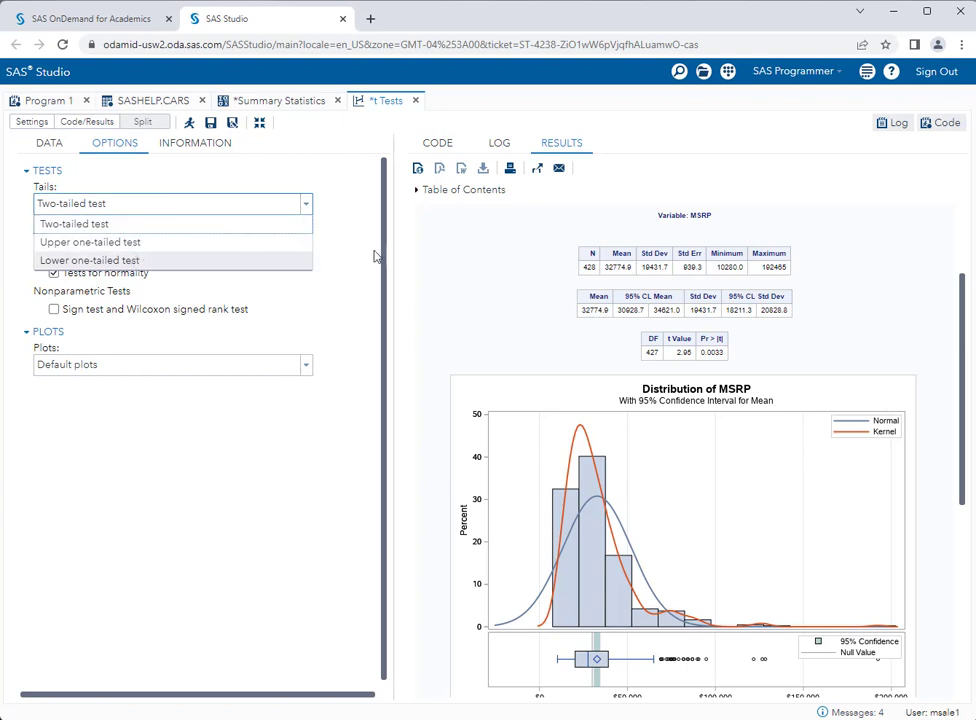
{"action": "left_click", "coordinate": [378, 281]}
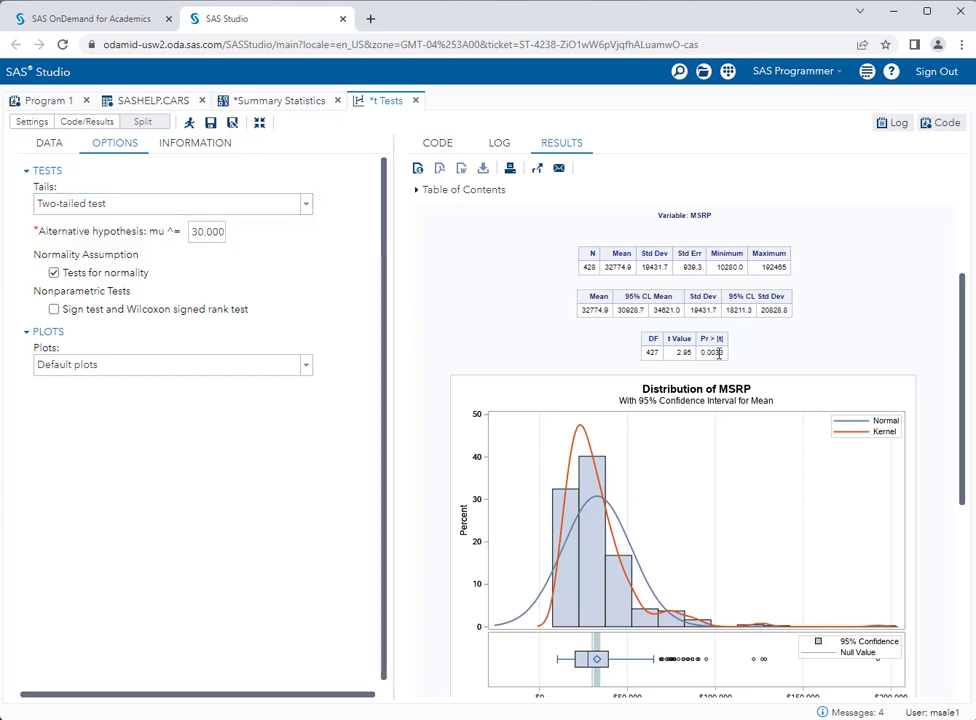